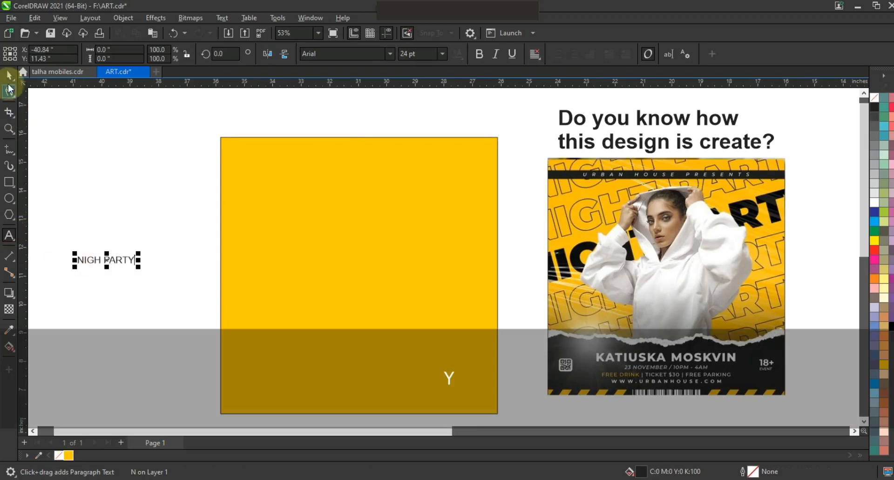
# Step: Enlarge the NIGH PARTY text to about 7.14 inches wide and set its font to QUARTZO
pyautogui.click(9, 80)
pyautogui.moveTo(139, 254); pyautogui.dragTo(271, 175)
pyautogui.click(389, 54)
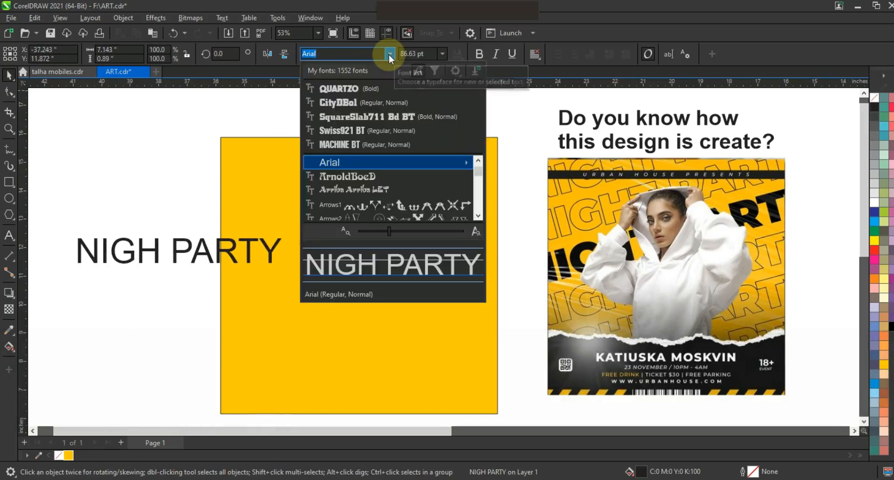
pyautogui.click(371, 88)
# Step: Widen the text's letter spacing to about 7.72 inches overall and place it in the upper part of the yellow square
pyautogui.moveTo(273, 273); pyautogui.dragTo(301, 271)
pyautogui.click(9, 91)
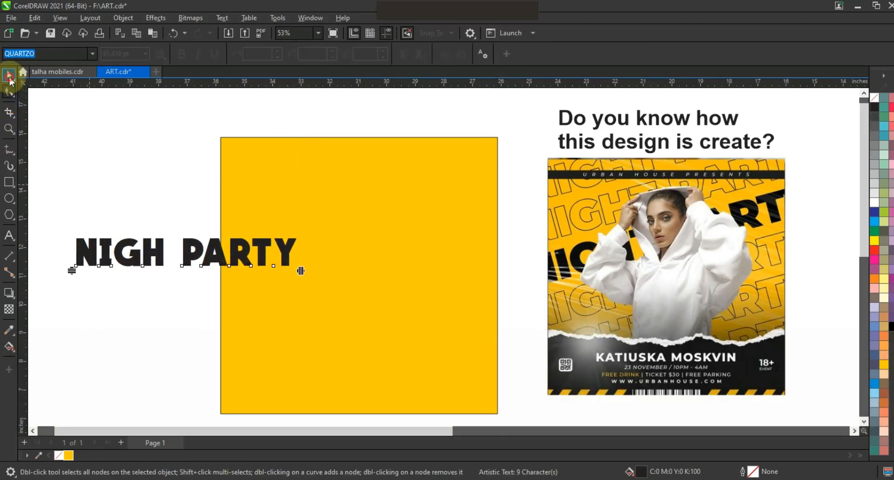
pyautogui.click(10, 79)
pyautogui.moveTo(245, 264); pyautogui.dragTo(408, 205)
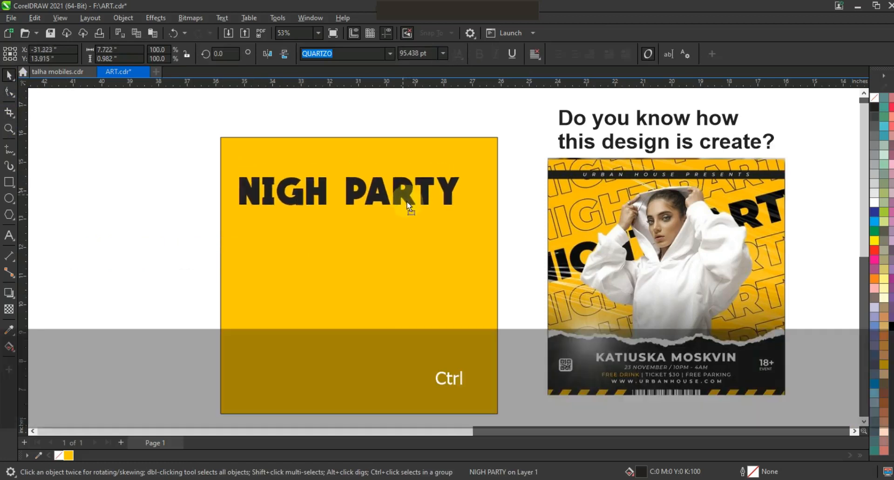
pyautogui.hotkey('ctrl', 'z')
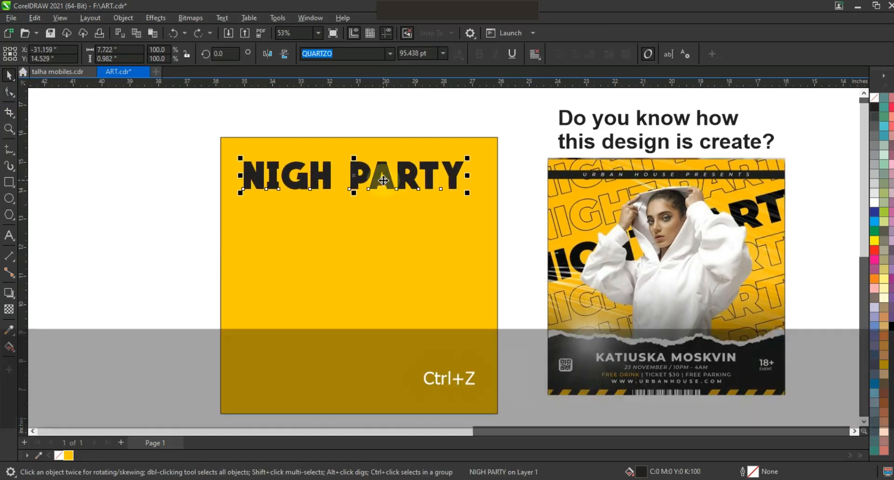
# Step: Copy the NIGH PARTY line directly below itself and repeat the duplication to build five evenly stacked lines
pyautogui.moveTo(383, 181); pyautogui.dragTo(381, 218)
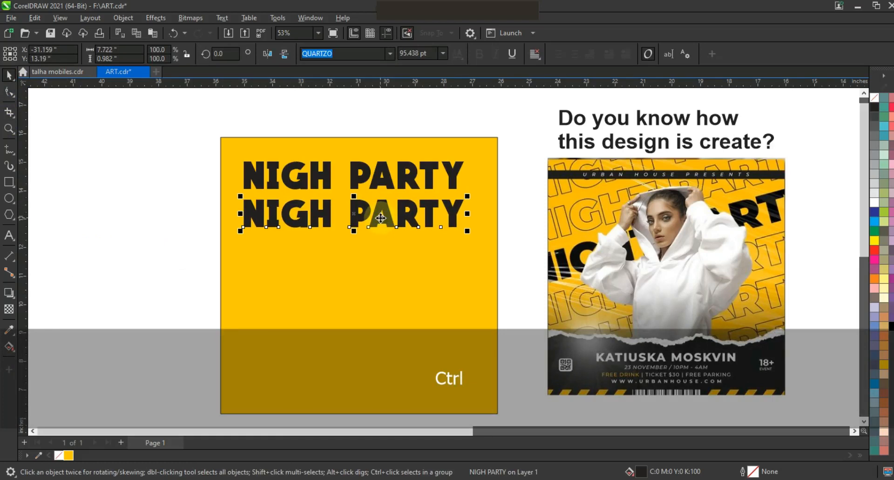
pyautogui.hotkey('ctrl', 'r')
pyautogui.hotkey('ctrl', 'r')
pyautogui.hotkey('ctrl', 'r')
pyautogui.moveTo(157, 145); pyautogui.dragTo(478, 357)
pyautogui.click(120, 255)
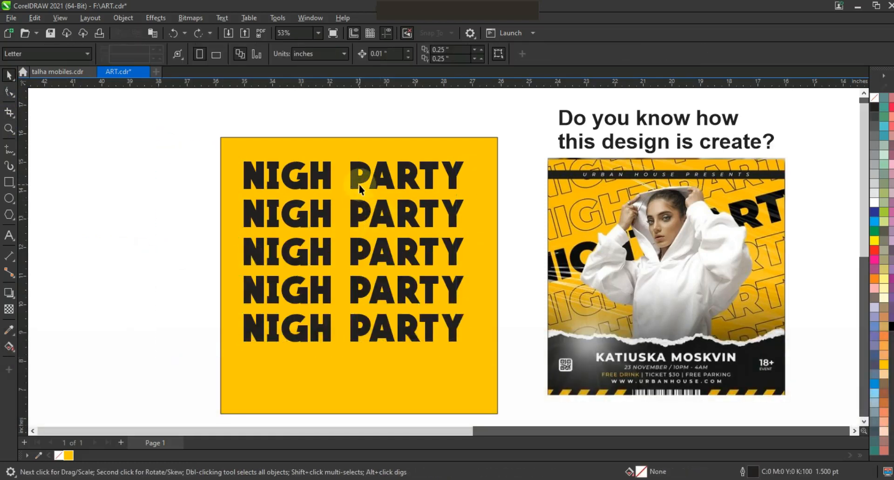
# Step: Convert the first, second, fourth and fifth NIGH PARTY lines to curves
pyautogui.click(359, 185)
pyautogui.keyDown('shift'); pyautogui.click(356, 216); pyautogui.keyUp('shift')
pyautogui.keyDown('shift'); pyautogui.click(365, 288); pyautogui.keyUp('shift')
pyautogui.keyDown('shift'); pyautogui.click(361, 328); pyautogui.keyUp('shift')
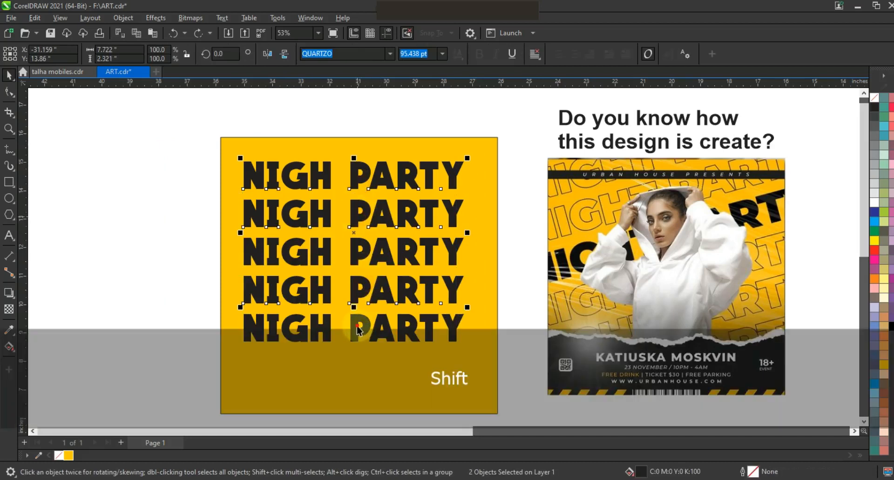
pyautogui.hotkey('ctrl', 'q')
# Step: Give the four converted lines a 3 pt outline and remove their fill
pyautogui.click(494, 54)
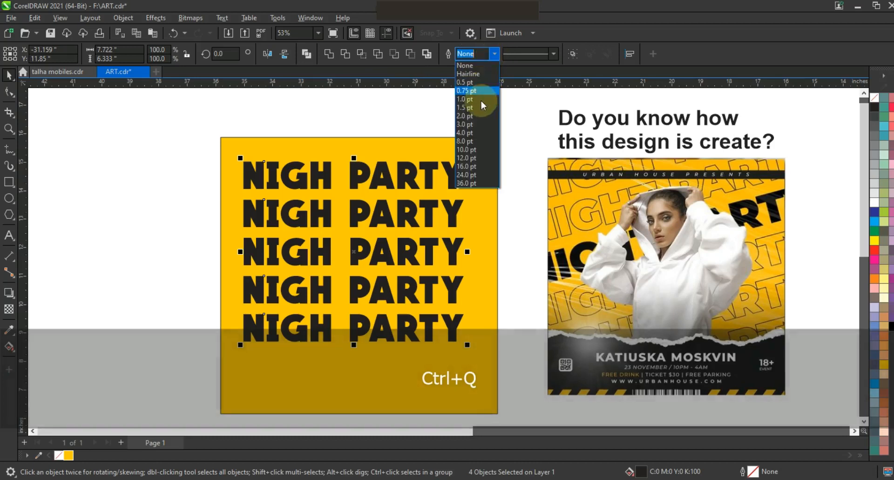
pyautogui.click(473, 122)
pyautogui.click(874, 98)
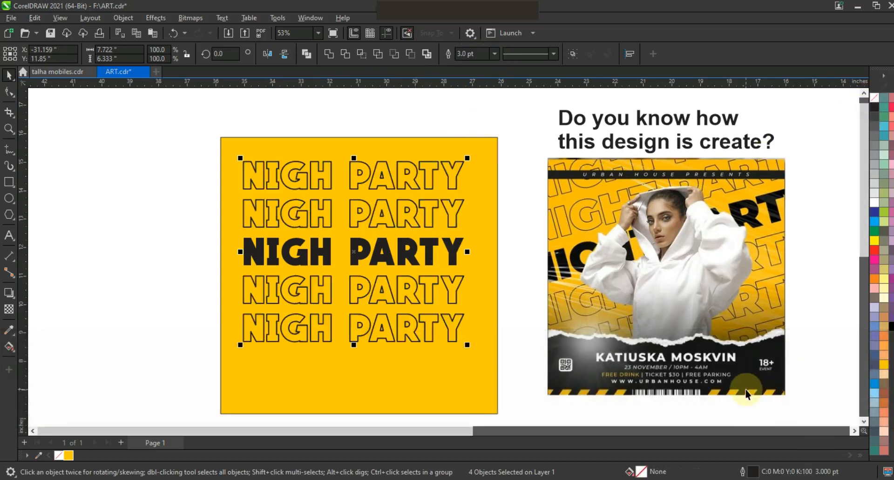
pyautogui.press('F12')
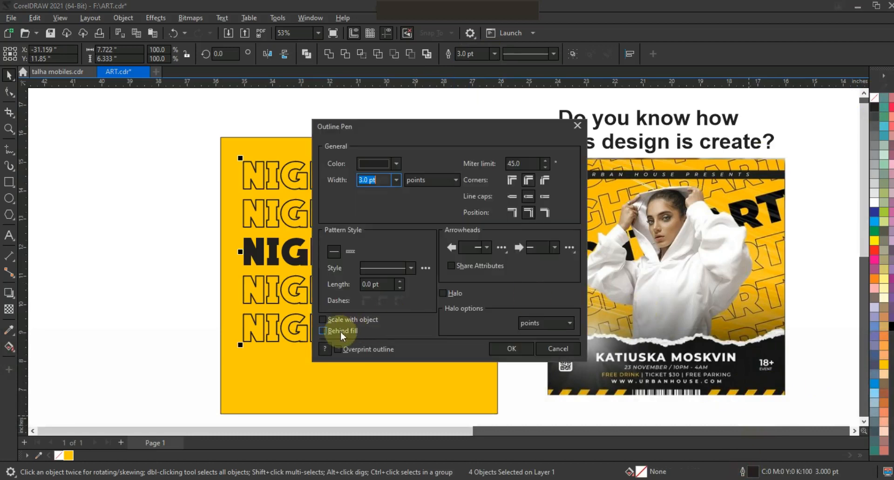
pyautogui.click(502, 349)
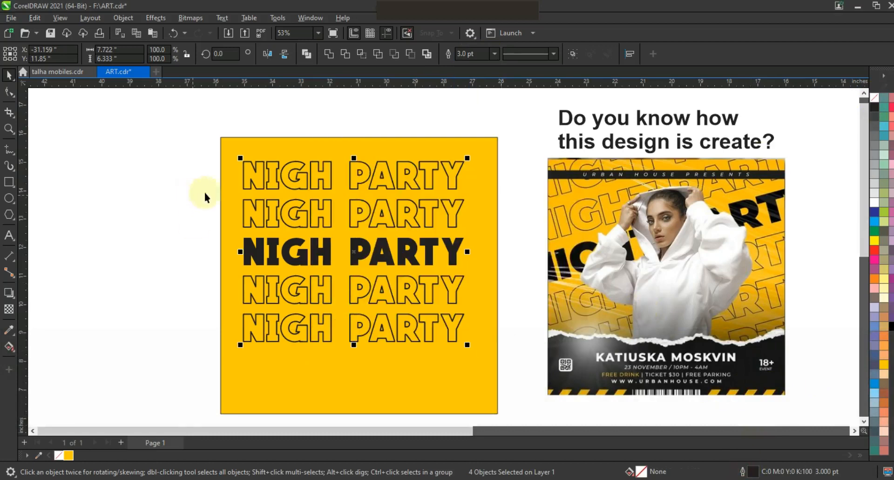
# Step: Set the four lines' outline to 1.5 pt black and fill the solid middle line with pure black
pyautogui.click(473, 54)
pyautogui.write('1.5')
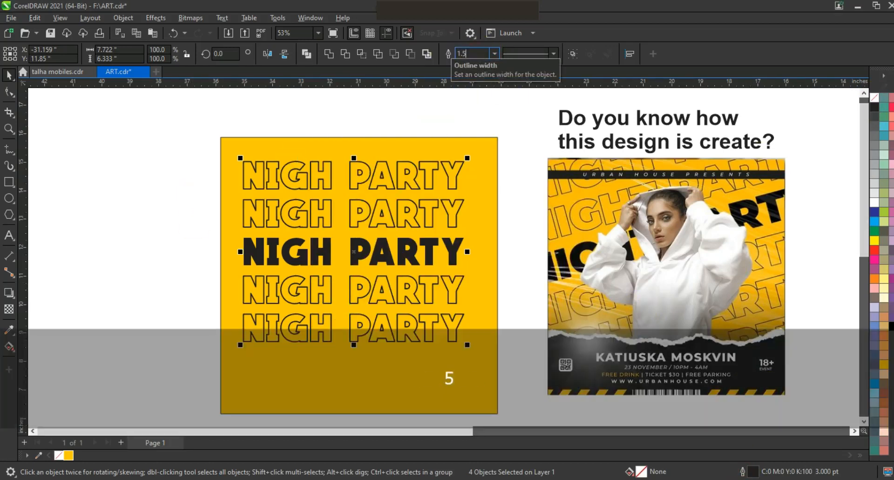
pyautogui.press('Return')
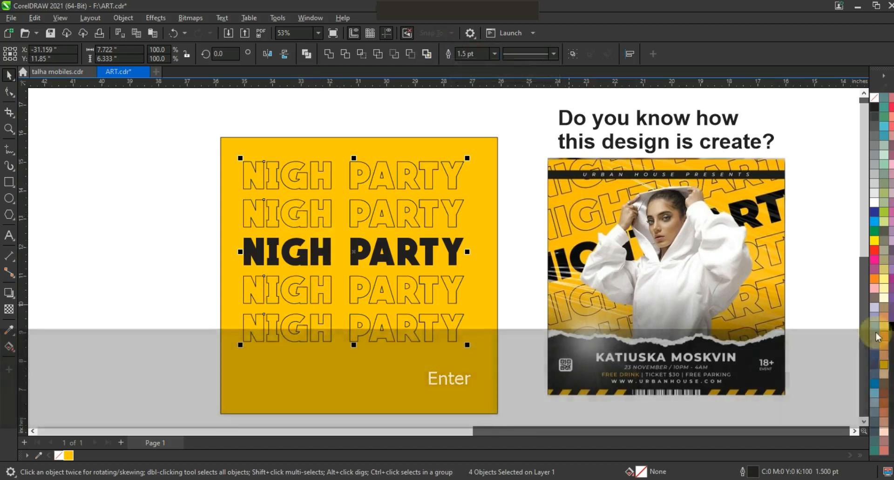
pyautogui.rightClick(876, 169)
pyautogui.click(827, 178)
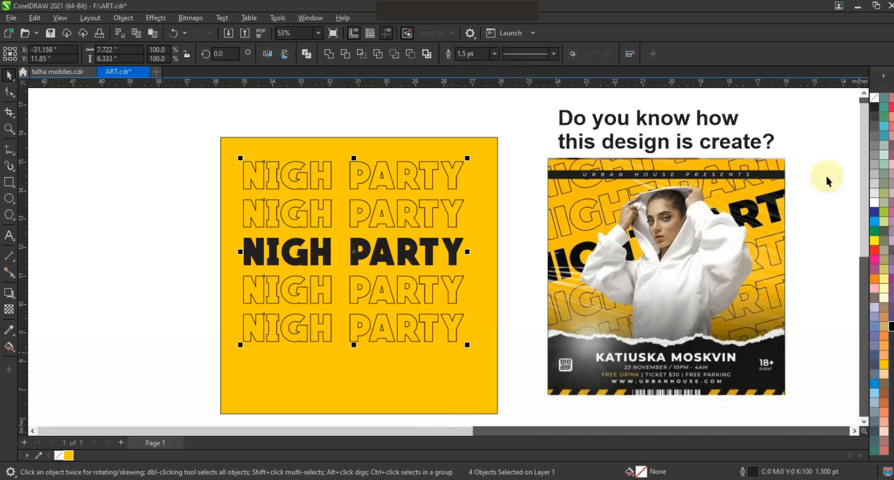
pyautogui.click(405, 263)
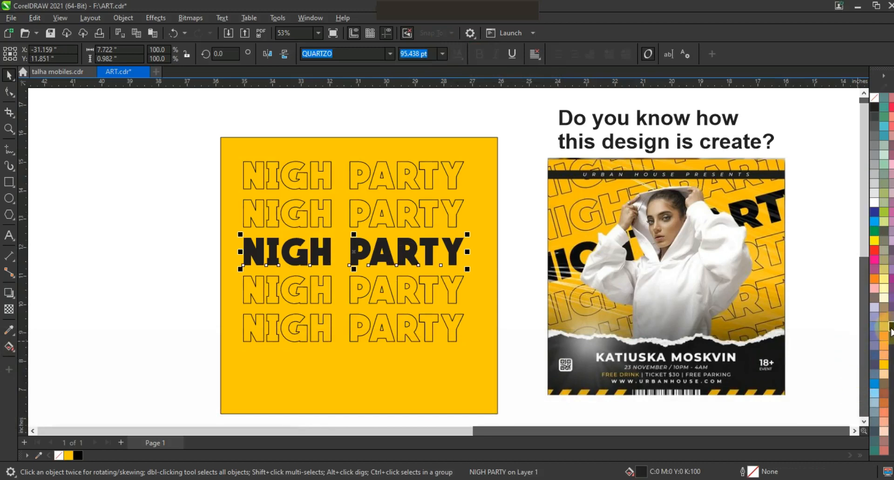
# Step: Scale all five text lines together to about 10.6 inches wide so they overlap the square's side edges
pyautogui.moveTo(183, 140); pyautogui.dragTo(438, 325)
pyautogui.moveTo(475, 349); pyautogui.dragTo(493, 378)
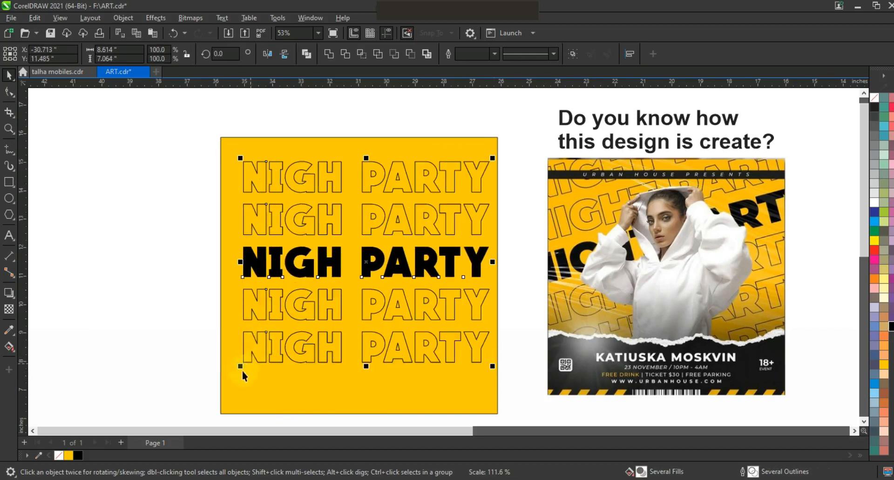
pyautogui.moveTo(226, 387); pyautogui.dragTo(214, 397)
pyautogui.moveTo(503, 154); pyautogui.dragTo(523, 133)
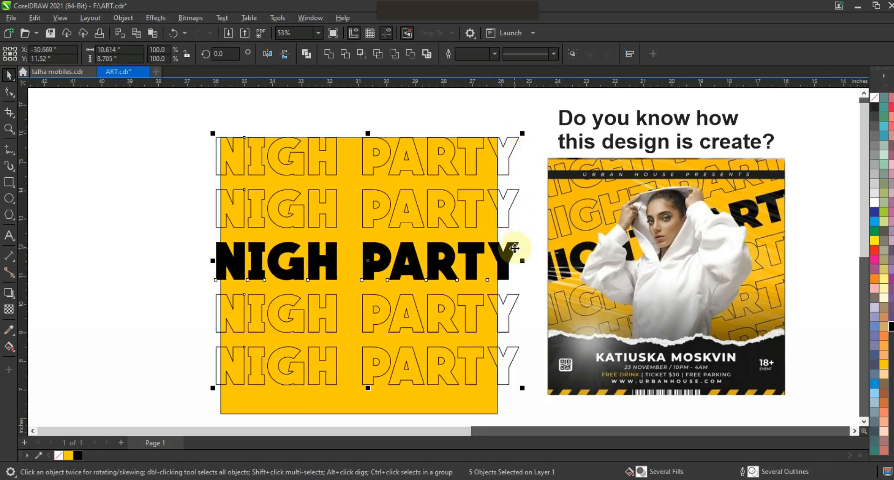
# Step: Rotate the five text lines about 9.8 degrees counterclockwise and enlarge them to about 12.5 inches wide overall
pyautogui.click(514, 248)
pyautogui.moveTo(524, 395); pyautogui.dragTo(515, 330)
pyautogui.press('F3')
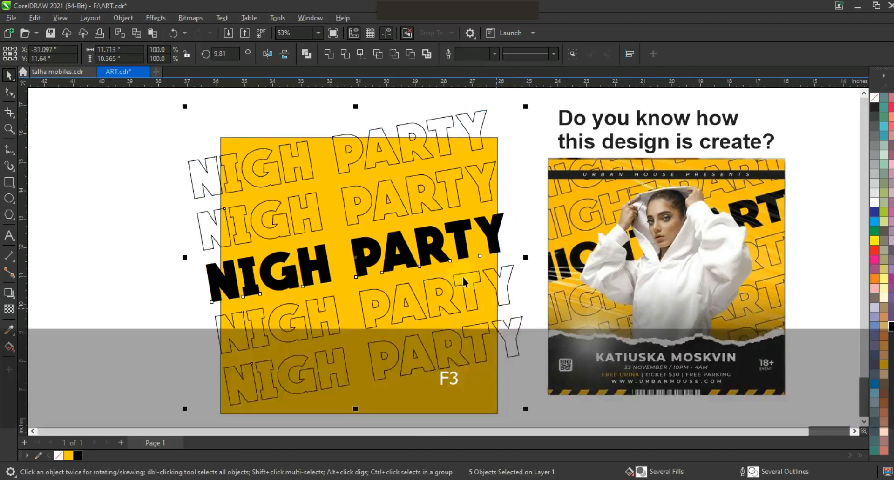
pyautogui.moveTo(332, 353); pyautogui.dragTo(325, 354)
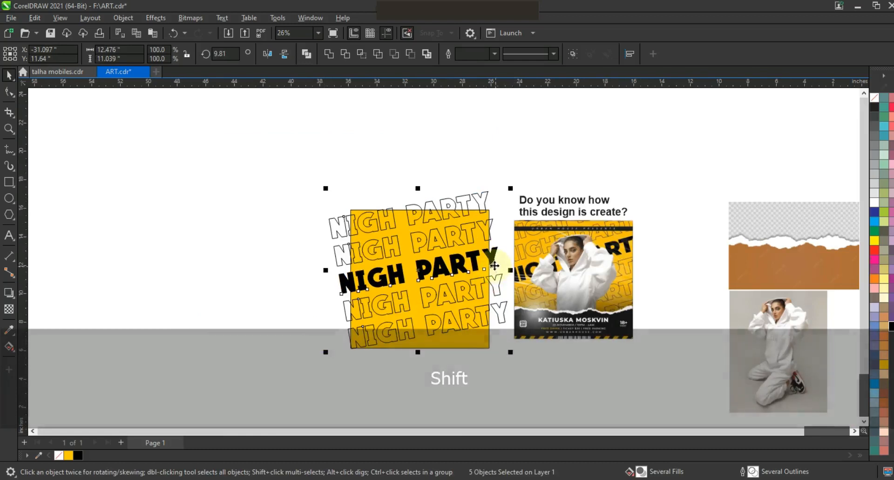
# Step: PowerClip the five rotated text lines inside the yellow square
pyautogui.click(494, 265)
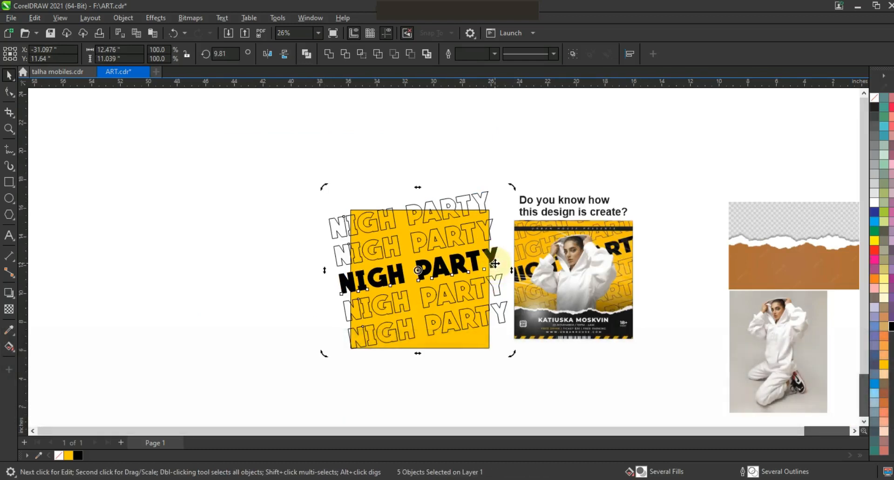
pyautogui.rightClick(494, 263)
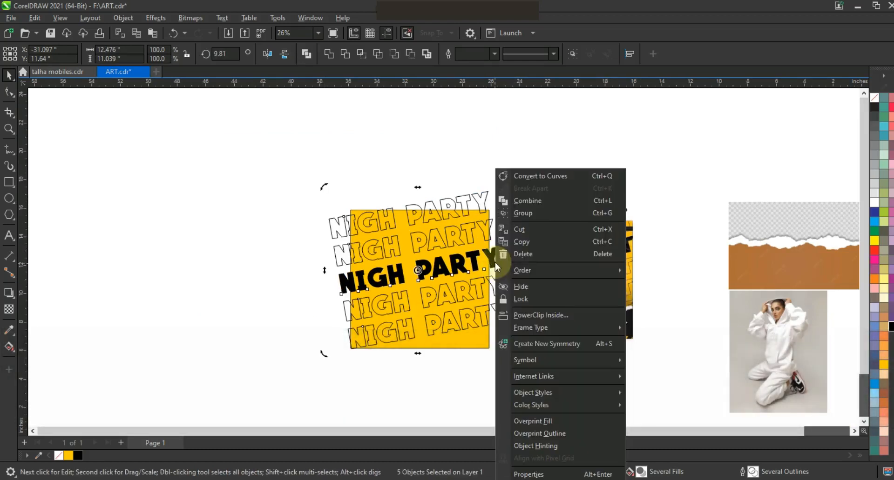
pyautogui.click(517, 317)
pyautogui.click(476, 348)
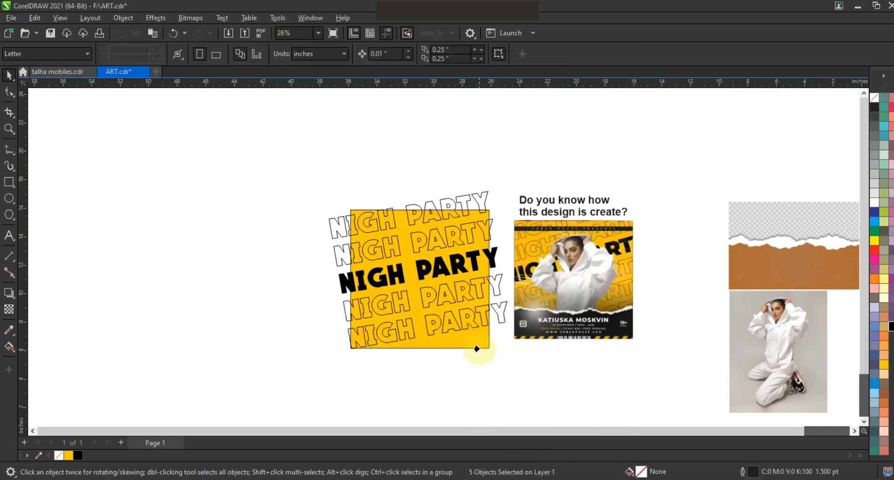
pyautogui.click(501, 370)
# Step: Move the torn-paper image to the empty area left of the yellow square
pyautogui.click(9, 128)
pyautogui.moveTo(320, 178); pyautogui.dragTo(651, 358)
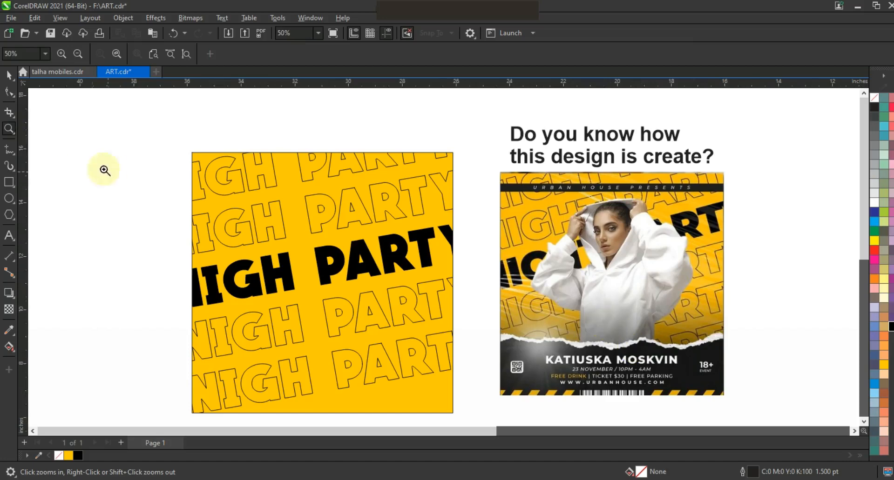
pyautogui.click(8, 77)
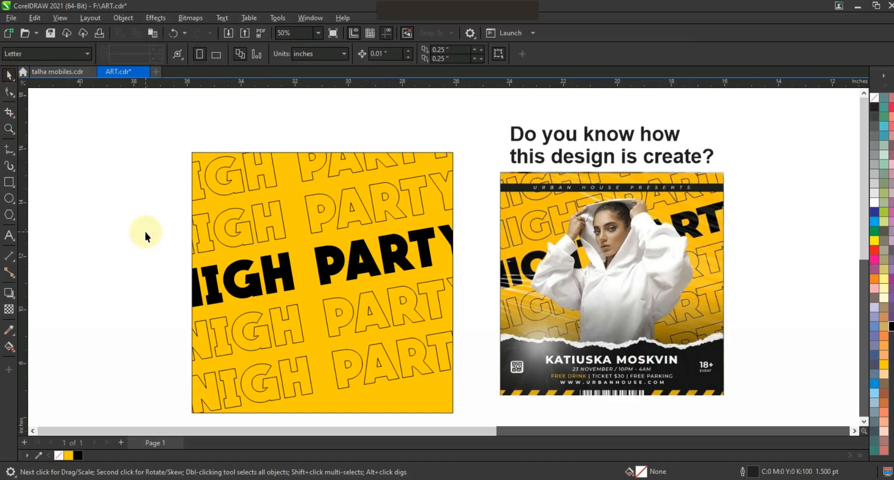
pyautogui.press('F3')
pyautogui.moveTo(762, 269); pyautogui.dragTo(256, 257)
pyautogui.click(8, 128)
pyautogui.moveTo(136, 192); pyautogui.dragTo(265, 294)
pyautogui.click(9, 74)
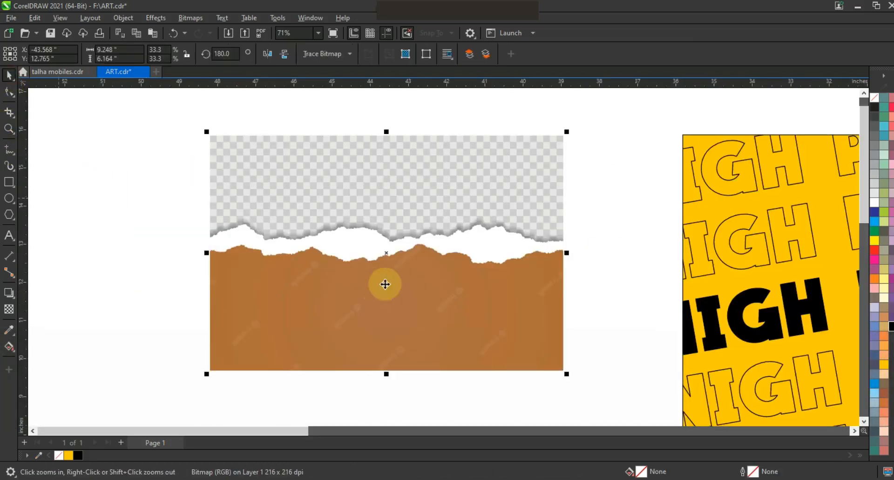
# Step: Trace the torn-paper image with Outline Trace using the Low quality image type
pyautogui.rightClick(385, 283)
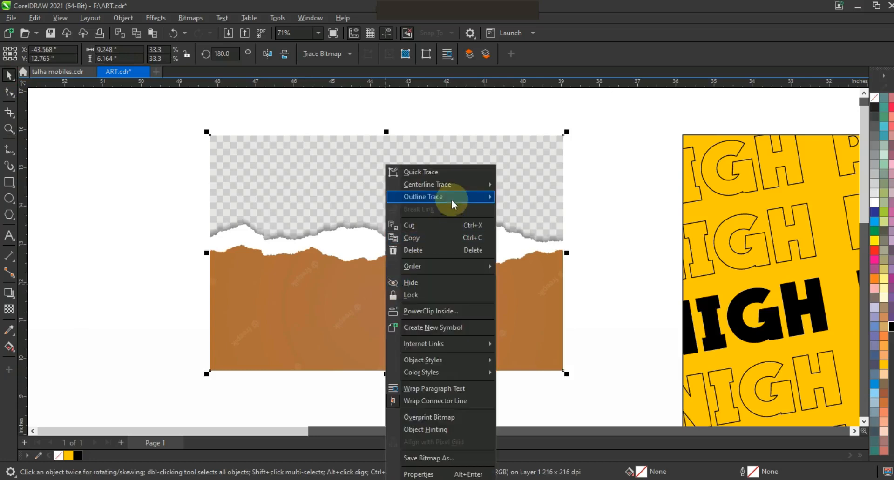
pyautogui.moveTo(455, 199)
pyautogui.click(554, 249)
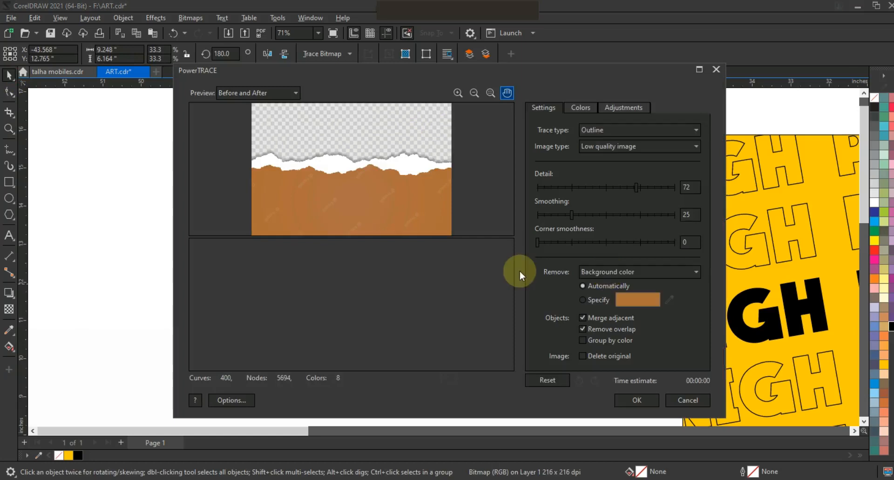
pyautogui.click(630, 399)
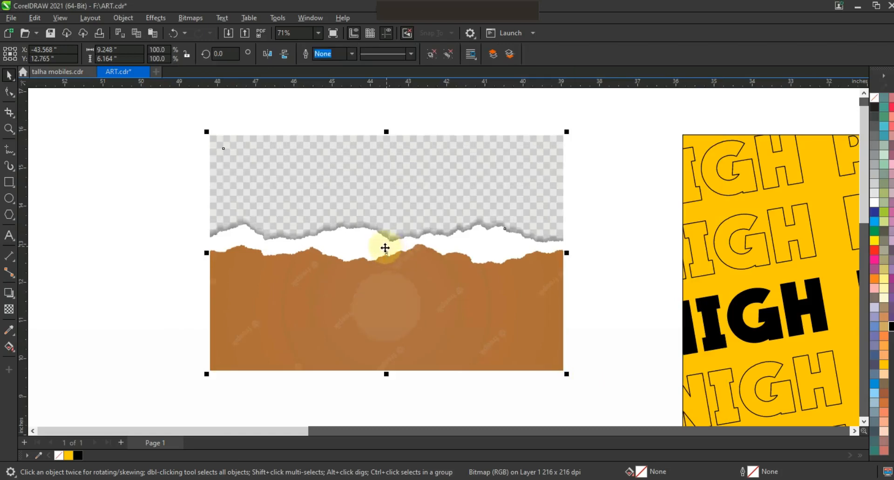
# Step: Move the trace off the original, ungroup it, and bring its white torn strip to the front over the square's lower part
pyautogui.press('F3')
pyautogui.click(432, 53)
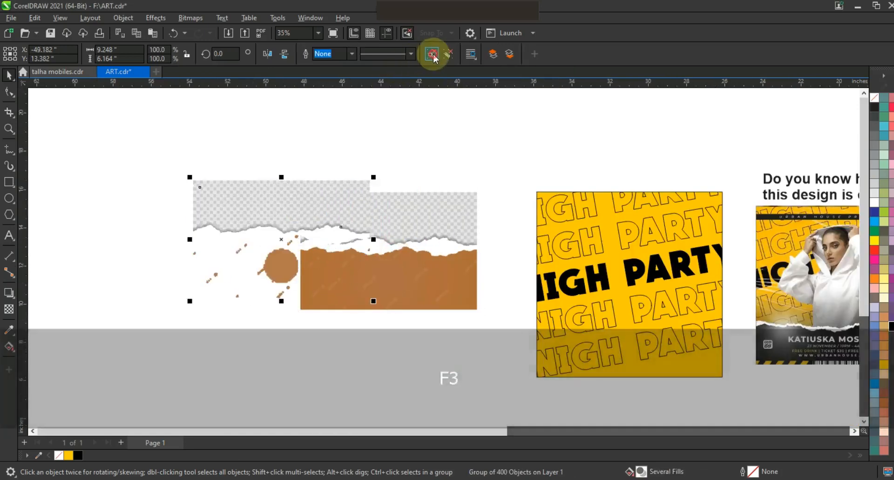
pyautogui.click(332, 233)
pyautogui.moveTo(330, 235); pyautogui.dragTo(669, 330)
pyautogui.hotkey('shift', 'pageup')
# Step: Delete the original torn-paper image together with the leftover traced pieces
pyautogui.moveTo(505, 153); pyautogui.dragTo(189, 379)
pyautogui.press('Delete')
pyautogui.click(673, 241)
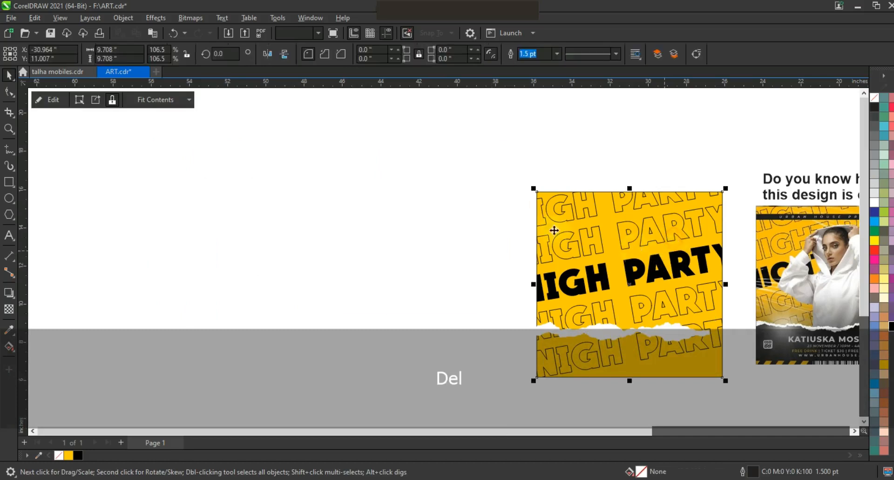
# Step: Give the white torn strip a 2 pt outline and stretch it to about 9.85 inches wide across the whole square
pyautogui.hotkey('shift', 'F2')
pyautogui.press('Escape')
pyautogui.click(515, 343)
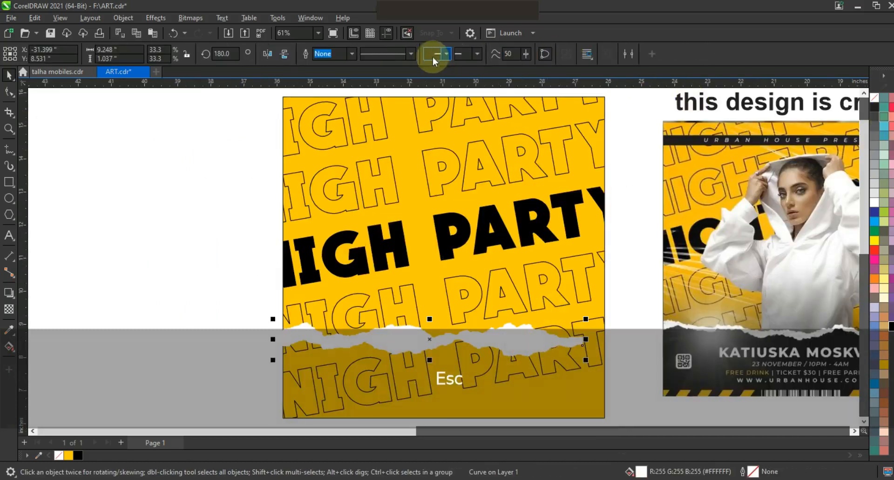
pyautogui.click(350, 54)
pyautogui.click(334, 112)
pyautogui.moveTo(589, 319); pyautogui.dragTo(603, 317)
pyautogui.moveTo(565, 339); pyautogui.dragTo(597, 329)
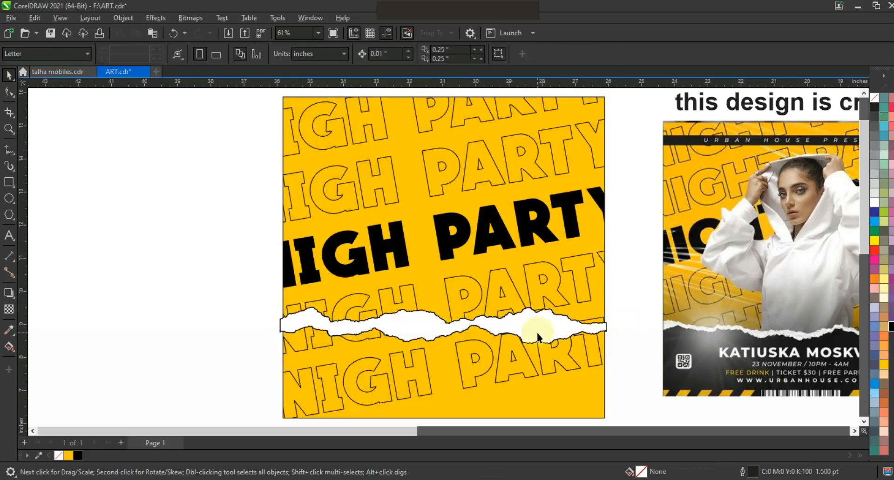
# Step: Duplicate the torn strip and shift the copy slightly downward over the first one
pyautogui.press('KP_Add')
pyautogui.moveTo(546, 332); pyautogui.dragTo(549, 338)
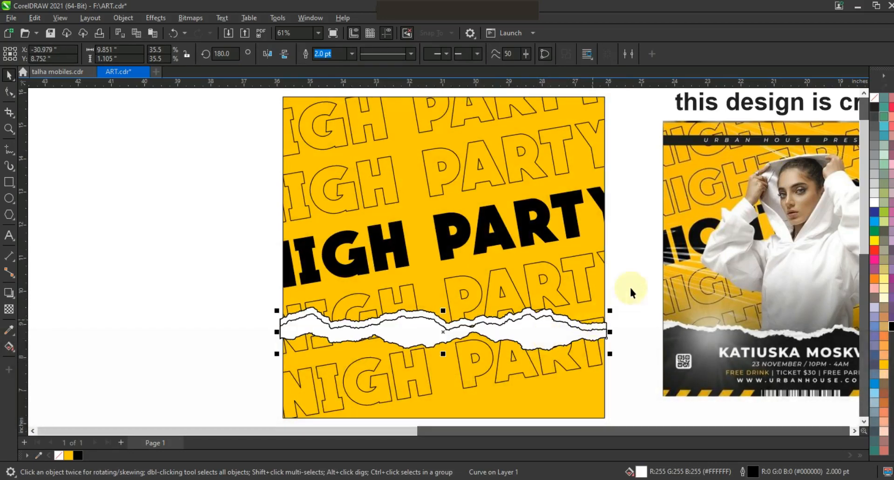
# Step: Draw a closed straight-segment shape about 10.25 by 3.01 inches from the torn strip's middle down past the square's lower edge
pyautogui.press('F3')
pyautogui.moveTo(236, 210); pyautogui.dragTo(639, 323)
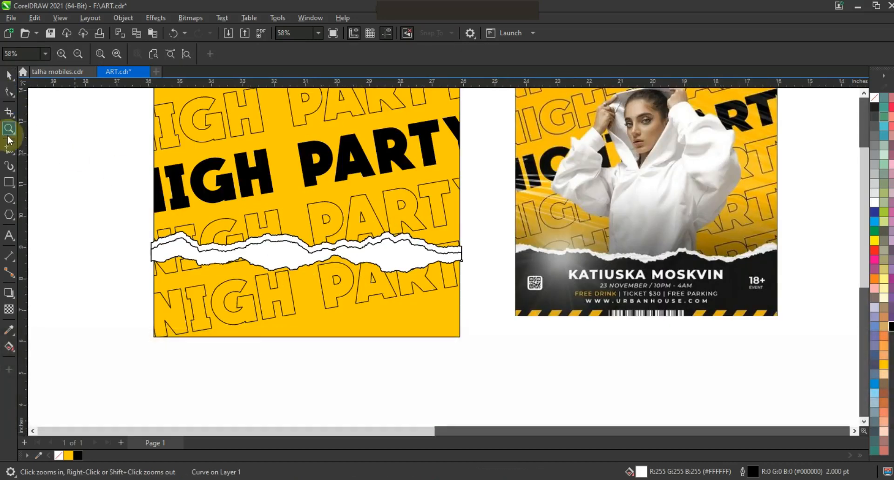
pyautogui.click(8, 150)
pyautogui.doubleClick(175, 252)
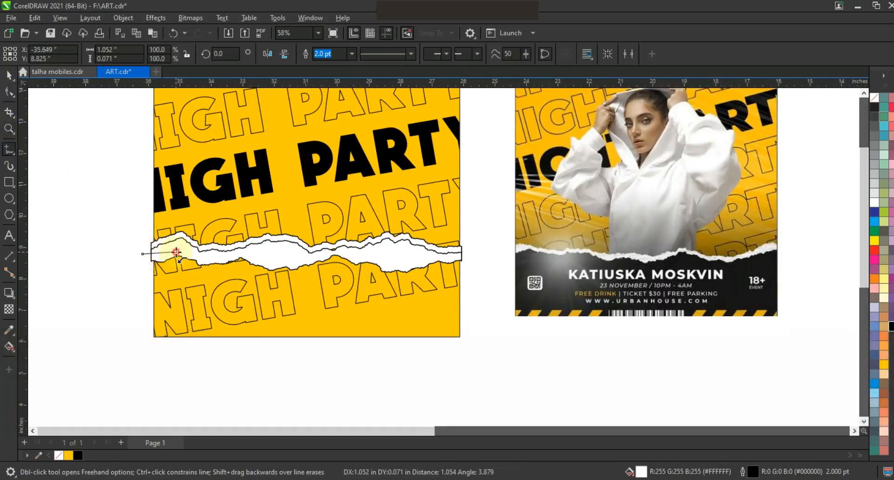
pyautogui.doubleClick(258, 251)
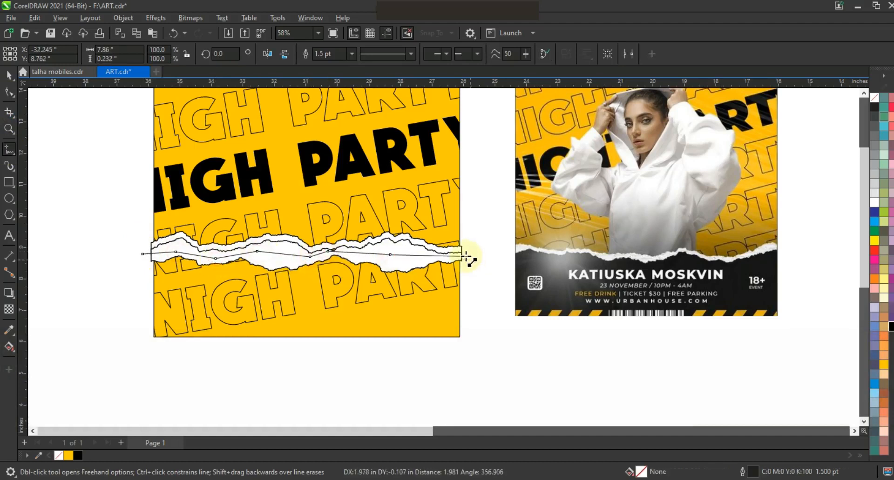
pyautogui.doubleClick(464, 346)
pyautogui.doubleClick(142, 345)
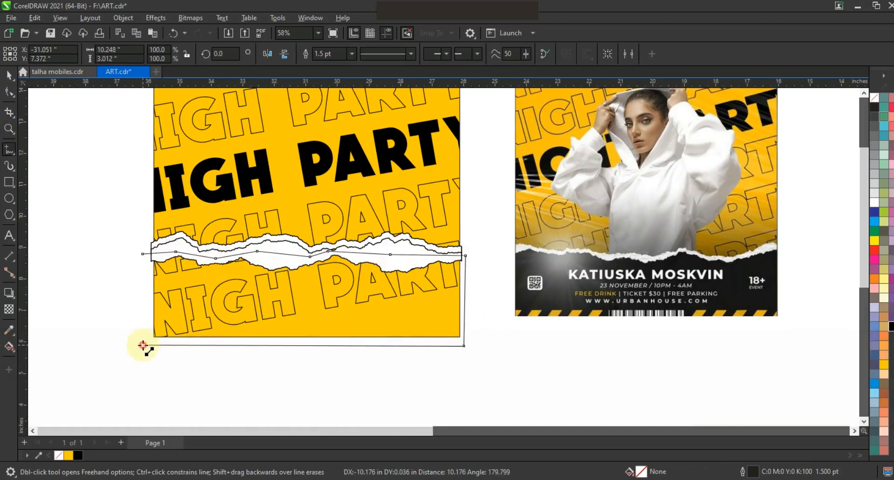
pyautogui.click(146, 255)
pyautogui.click(8, 74)
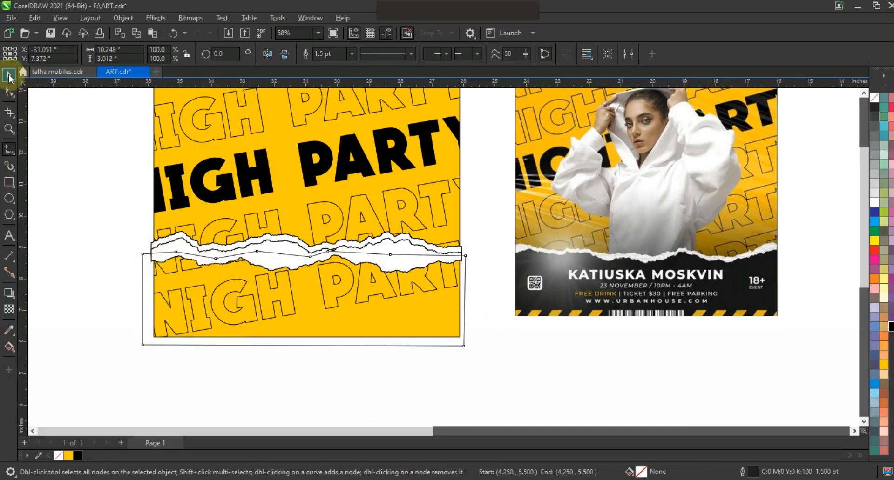
# Step: Weld the drawn lower shape to the front copy of the torn strip
pyautogui.keyDown('shift'); pyautogui.click(404, 250); pyautogui.keyUp('shift')
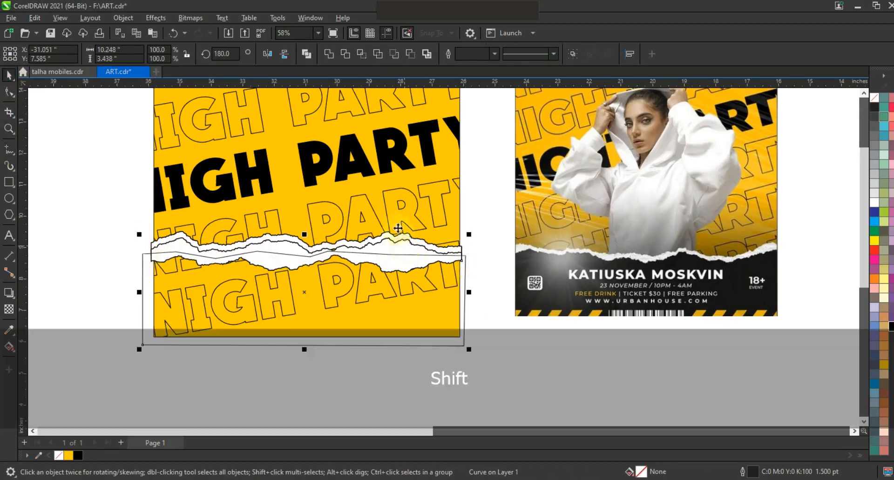
pyautogui.click(328, 55)
pyautogui.click(79, 223)
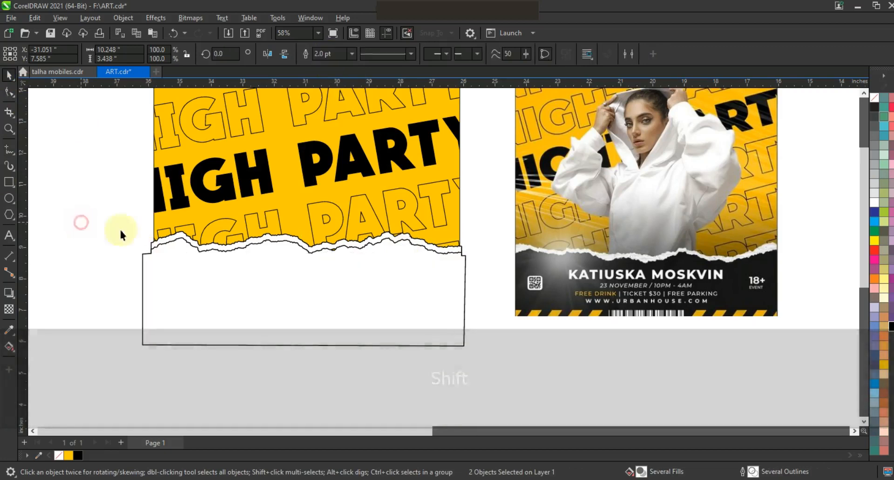
# Step: Fill the welded torn shape covering the poster's lower section with black
pyautogui.click(343, 285)
pyautogui.moveTo(306, 270); pyautogui.dragTo(306, 275)
pyautogui.click(373, 294)
pyautogui.click(892, 329)
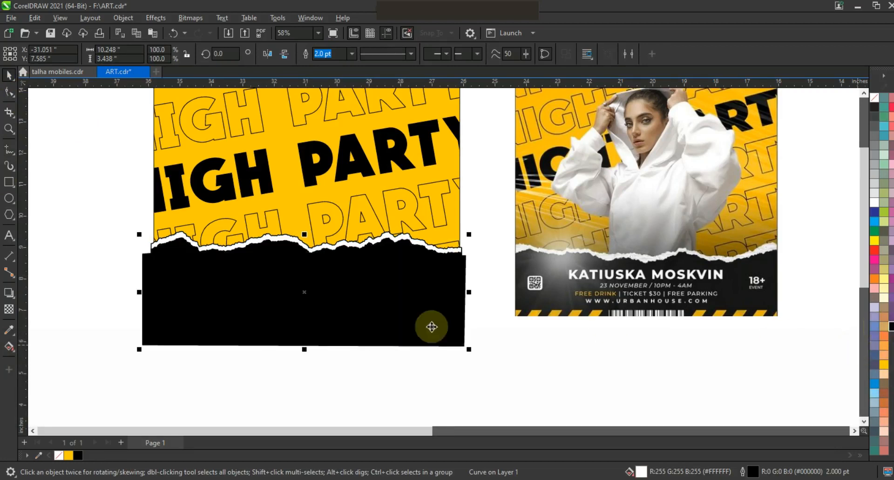
pyautogui.click(427, 357)
pyautogui.click(385, 283)
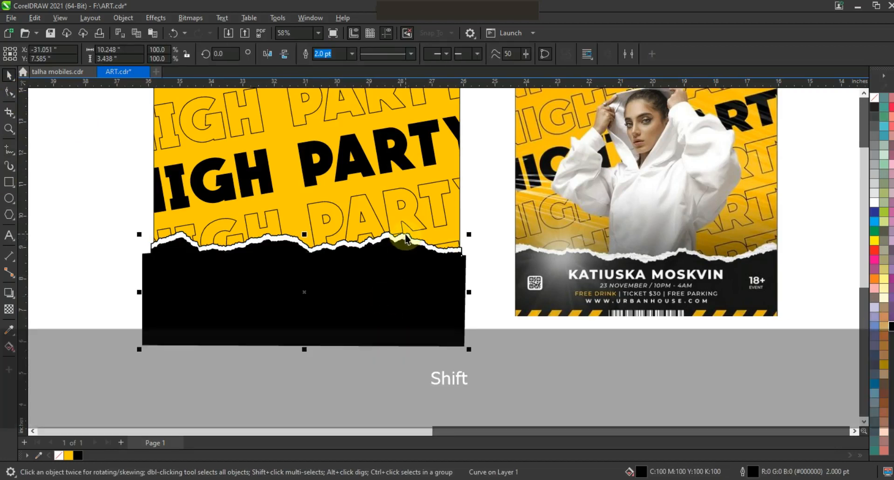
# Step: Remove the outlines from both the black torn shape and the white torn strip behind it
pyautogui.keyDown('shift'); pyautogui.click(405, 236); pyautogui.keyUp('shift')
pyautogui.rightClick(874, 98)
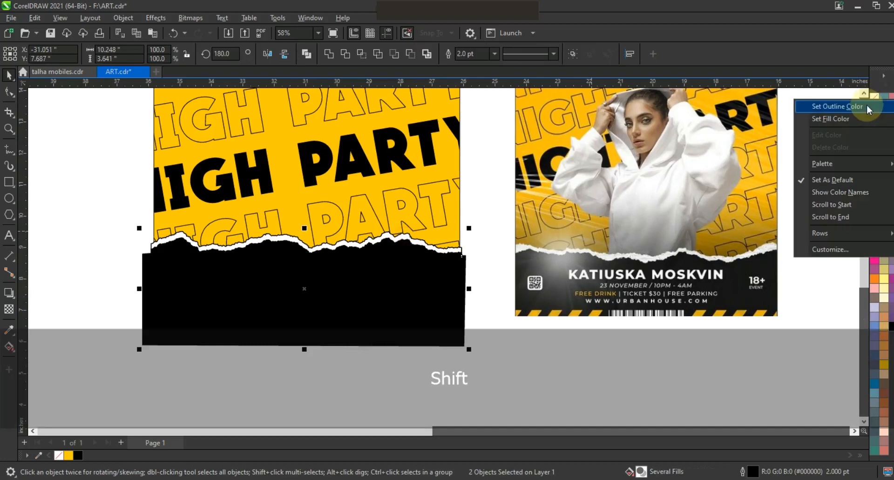
pyautogui.click(866, 107)
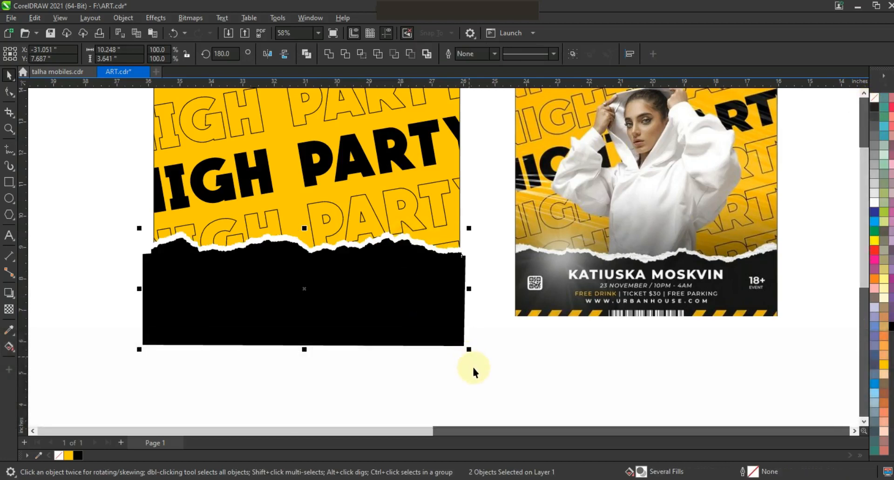
pyautogui.click(473, 367)
# Step: Move the photo of the woman in the white hoodie to the empty area beside the yellow square
pyautogui.press('F3')
pyautogui.press('Escape')
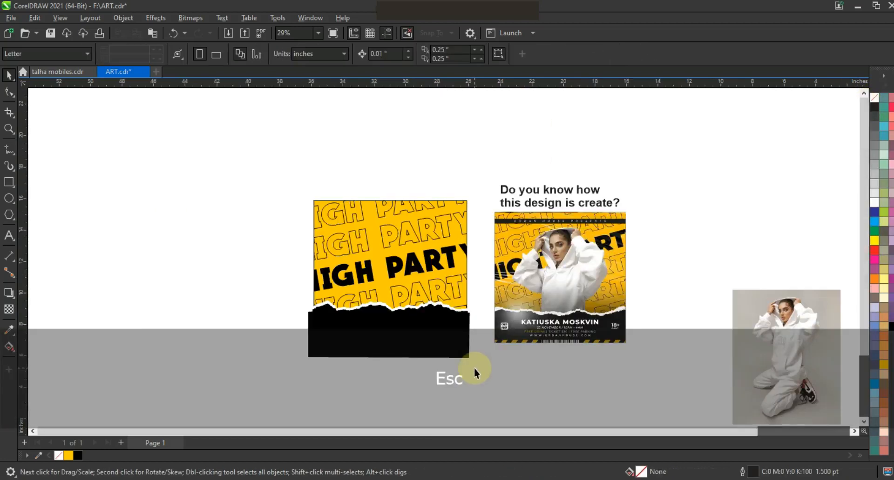
pyautogui.click(745, 334)
pyautogui.moveTo(805, 336); pyautogui.dragTo(259, 249)
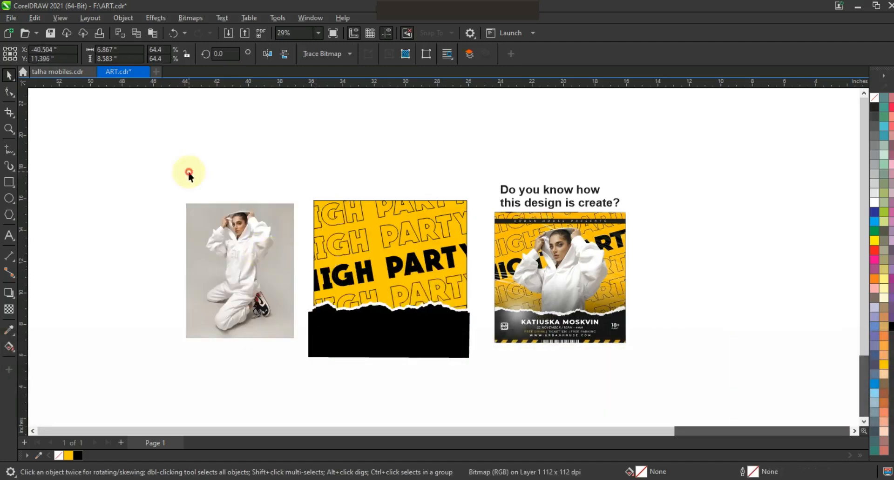
# Step: Trace the woman from raised hands and hood down to the hoodie's hem with a closed straight-segment outline
pyautogui.click(9, 129)
pyautogui.moveTo(196, 201); pyautogui.dragTo(220, 231)
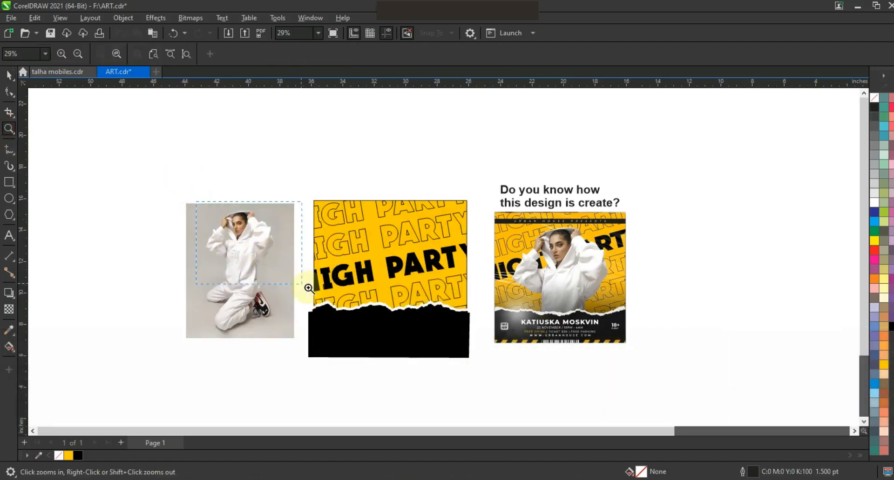
pyautogui.moveTo(317, 292); pyautogui.dragTo(316, 292)
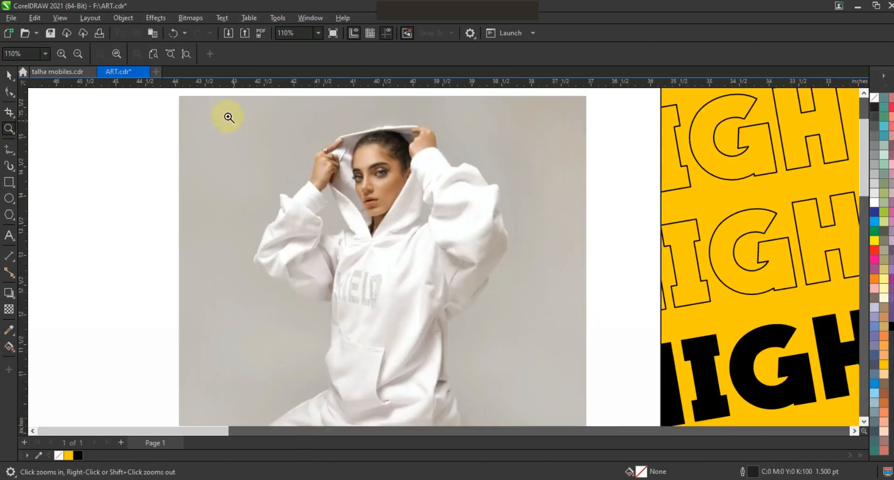
pyautogui.moveTo(572, 349); pyautogui.dragTo(572, 349)
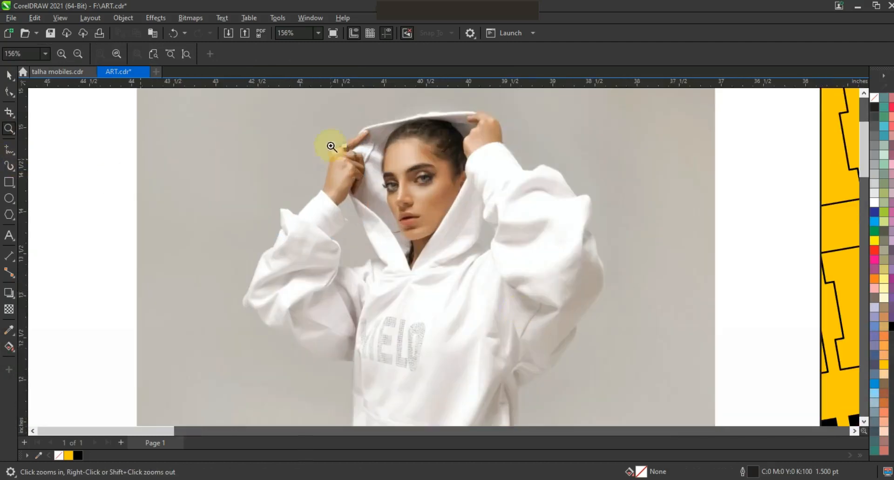
pyautogui.moveTo(643, 339); pyautogui.dragTo(643, 339)
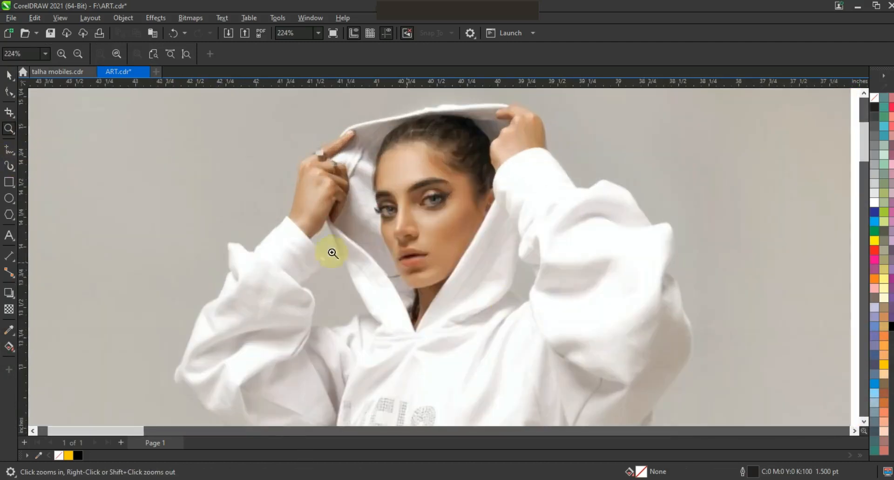
pyautogui.click(8, 149)
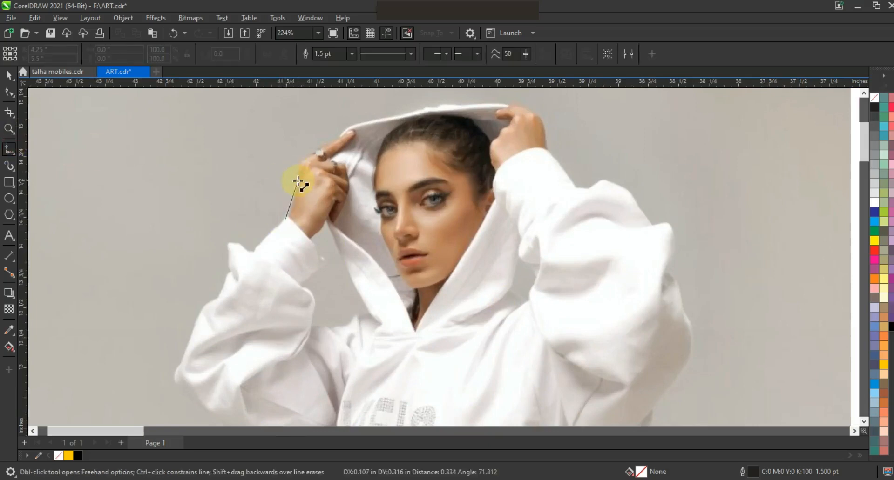
pyautogui.doubleClick(297, 181)
pyautogui.doubleClick(315, 153)
pyautogui.doubleClick(339, 137)
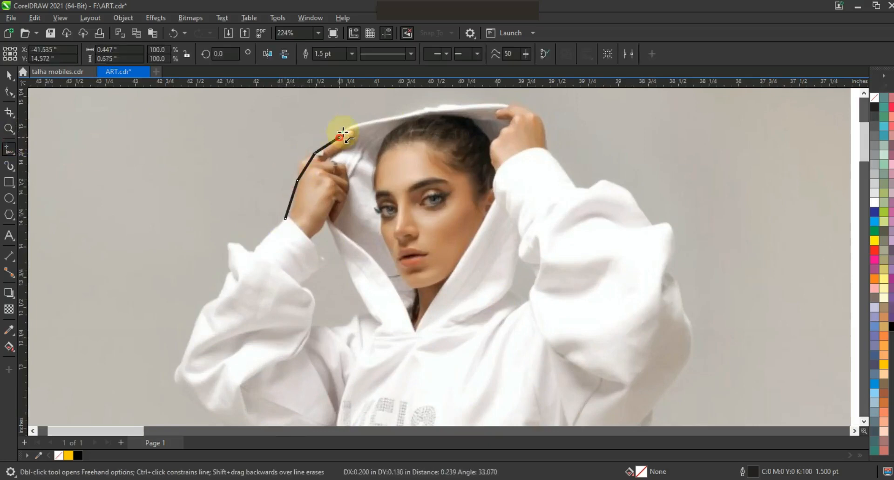
pyautogui.doubleClick(434, 107)
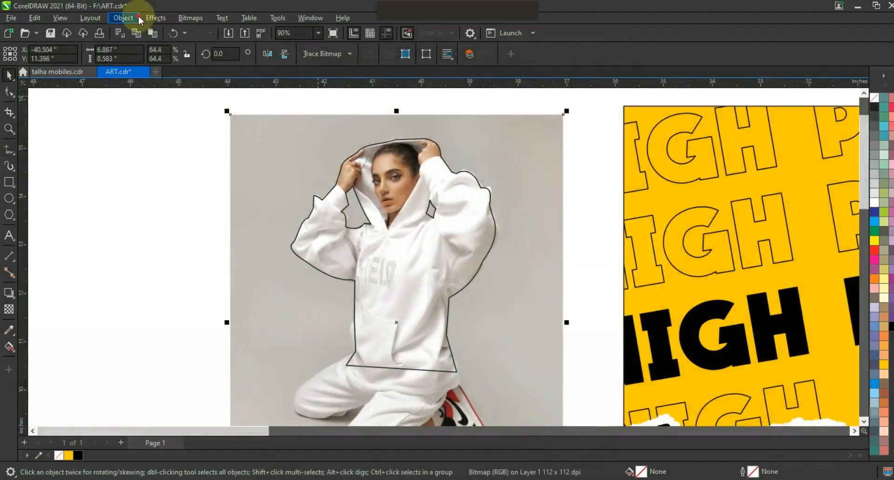
# Step: PowerClip the photo inside the traced outline of the woman and remove the frame's outline
pyautogui.click(138, 18)
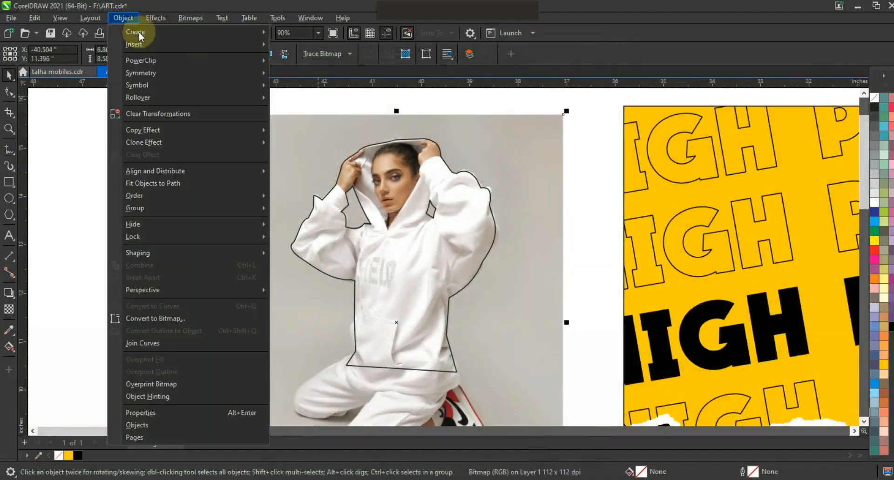
pyautogui.moveTo(149, 60)
pyautogui.click(289, 61)
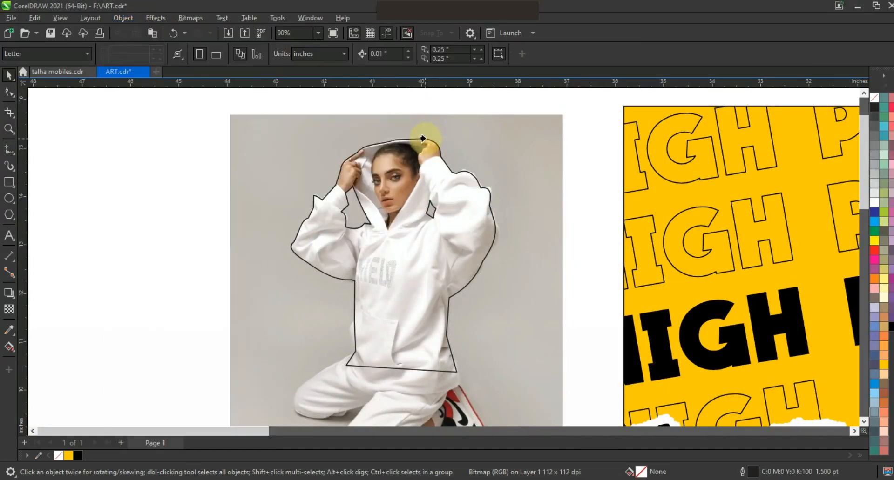
pyautogui.click(421, 139)
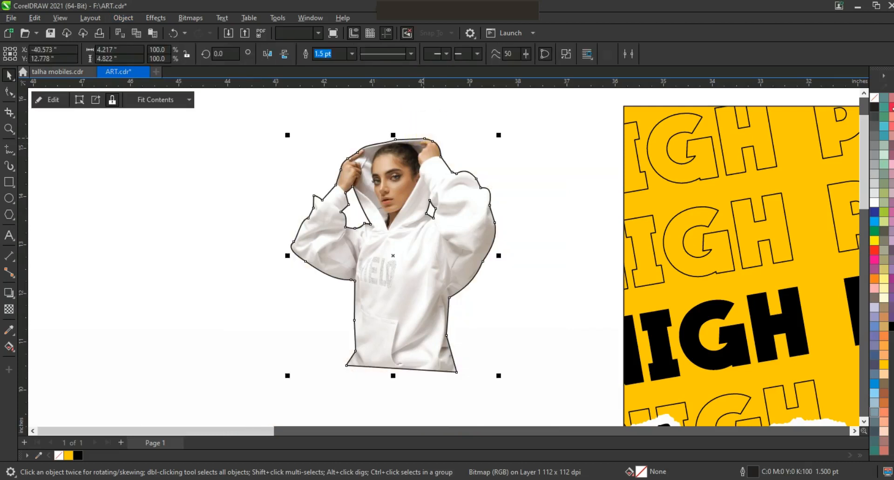
pyautogui.rightClick(875, 98)
pyautogui.click(859, 107)
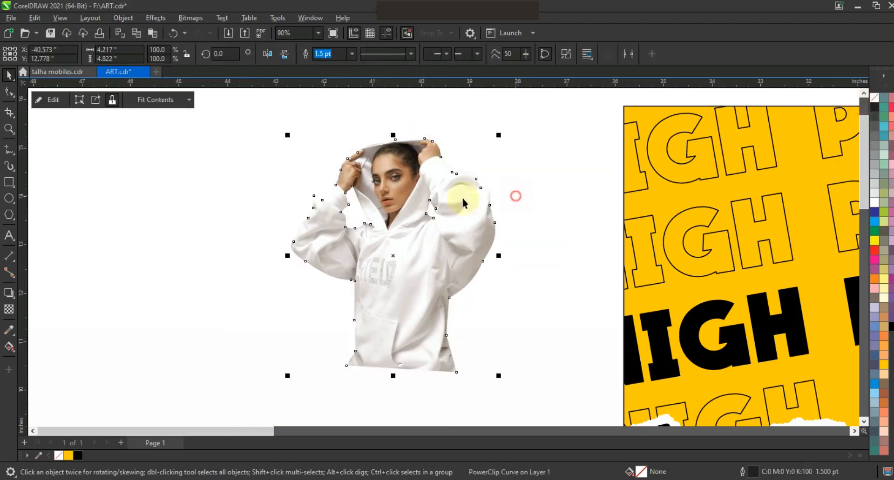
# Step: Move the cut-out woman onto the middle of the yellow poster, overlapping the black section
pyautogui.press('F3')
pyautogui.press('F3')
pyautogui.press('Escape')
pyautogui.moveTo(284, 175); pyautogui.dragTo(709, 340)
pyautogui.hotkey('shift', 'F2')
pyautogui.press('Escape')
pyautogui.moveTo(133, 244); pyautogui.dragTo(404, 303)
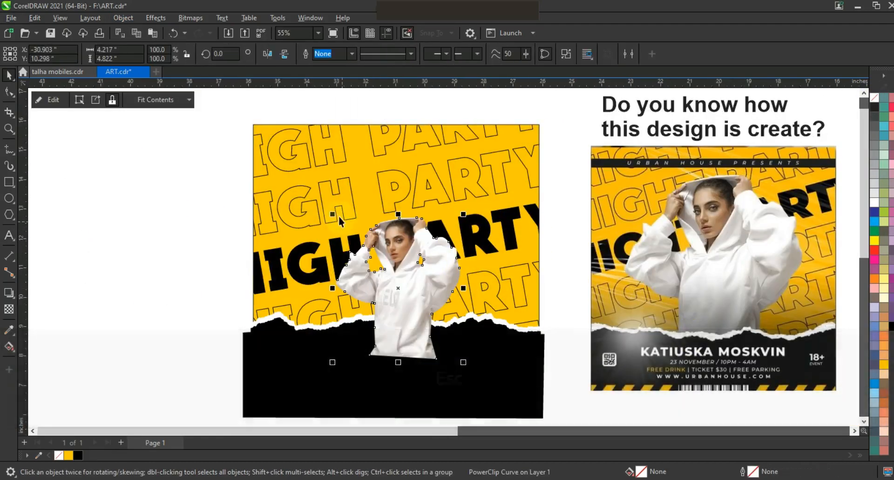
# Step: Enlarge the cut-out woman to about 6.09 by 6.97 inches and centre her above the torn edge
pyautogui.moveTo(323, 204); pyautogui.dragTo(293, 169)
pyautogui.moveTo(466, 173); pyautogui.dragTo(481, 153)
pyautogui.moveTo(483, 150); pyautogui.dragTo(483, 149)
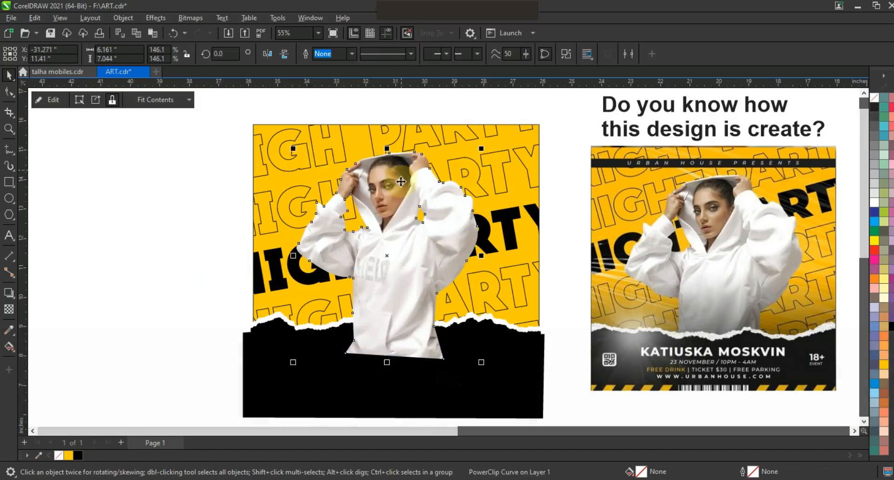
pyautogui.moveTo(425, 231); pyautogui.dragTo(420, 233)
pyautogui.moveTo(479, 151); pyautogui.dragTo(482, 148)
pyautogui.moveTo(436, 227); pyautogui.dragTo(442, 232)
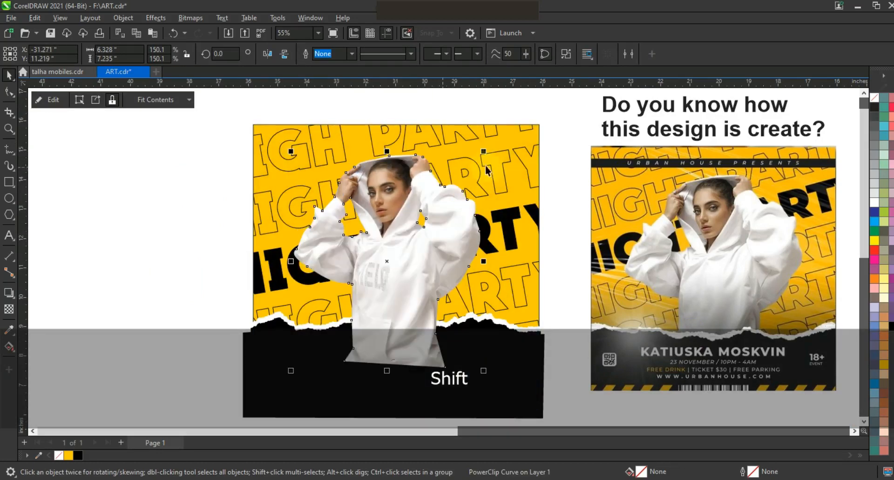
pyautogui.moveTo(483, 152); pyautogui.dragTo(480, 156)
pyautogui.moveTo(435, 234); pyautogui.dragTo(439, 240)
# Step: Send the cut-out woman behind the torn paper shapes and shift her slightly upward
pyautogui.hotkey('ctrl', 'pagedown')
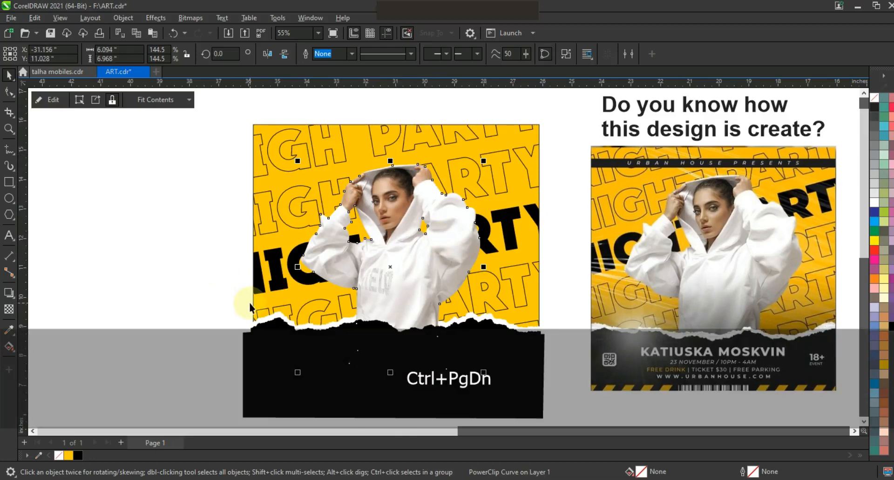
pyautogui.click(216, 279)
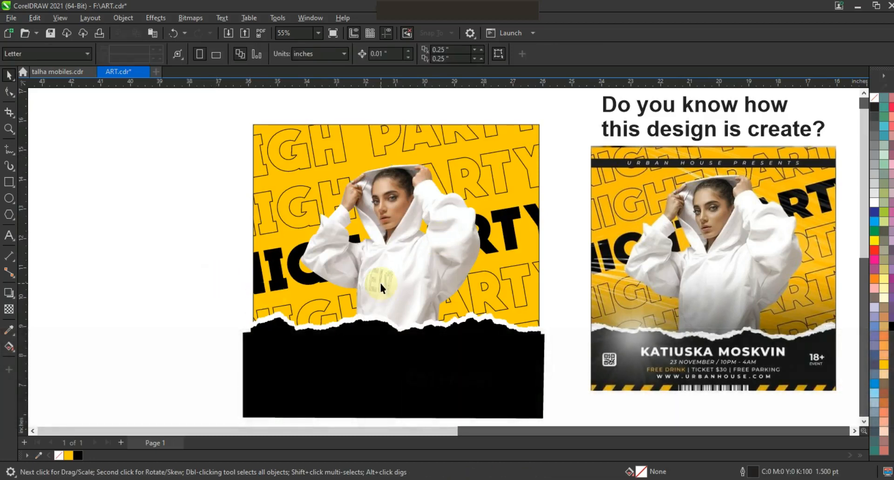
pyautogui.click(387, 284)
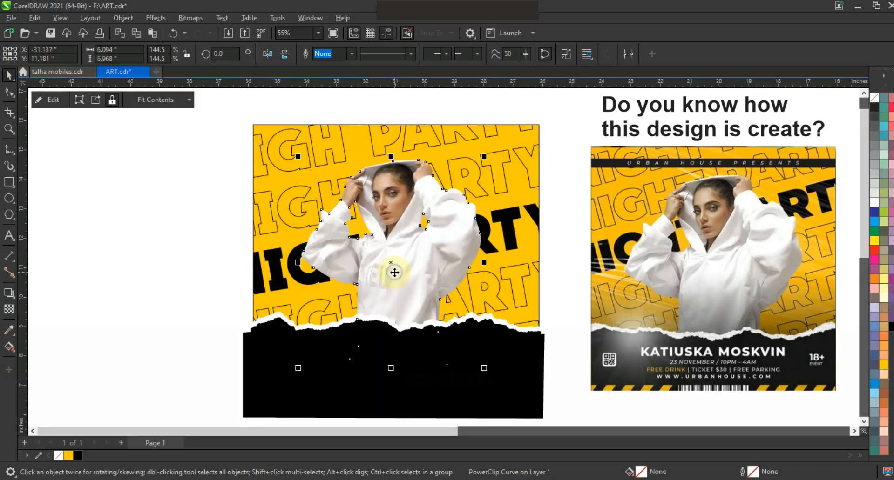
# Step: Open the woman's PowerClip contents for editing and draw a black-filled rectangle about 5.67 by 4.18 inches over her lower body
pyautogui.rightClick(394, 273)
pyautogui.click(403, 152)
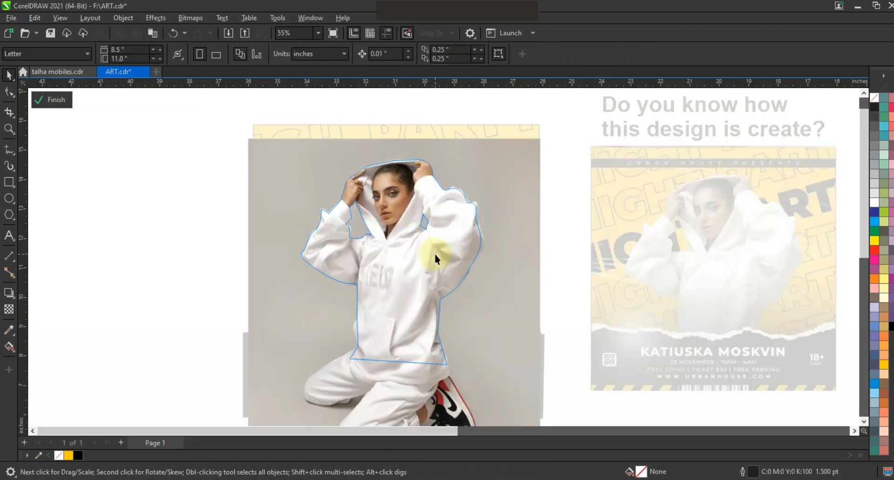
pyautogui.click(9, 182)
pyautogui.moveTo(304, 256); pyautogui.dragTo(470, 380)
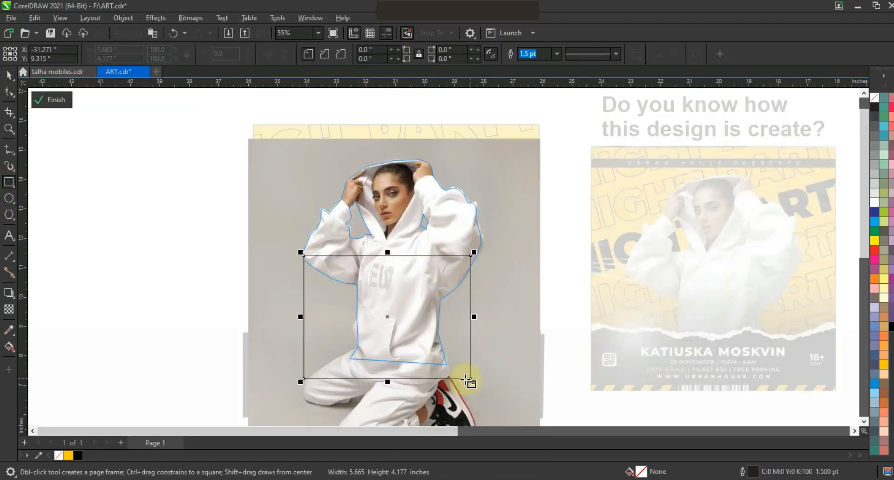
pyautogui.click(890, 329)
# Step: Apply a linear fountain transparency to the black rectangle, fading from opaque at its base to transparent near the hoodie's chest
pyautogui.click(8, 309)
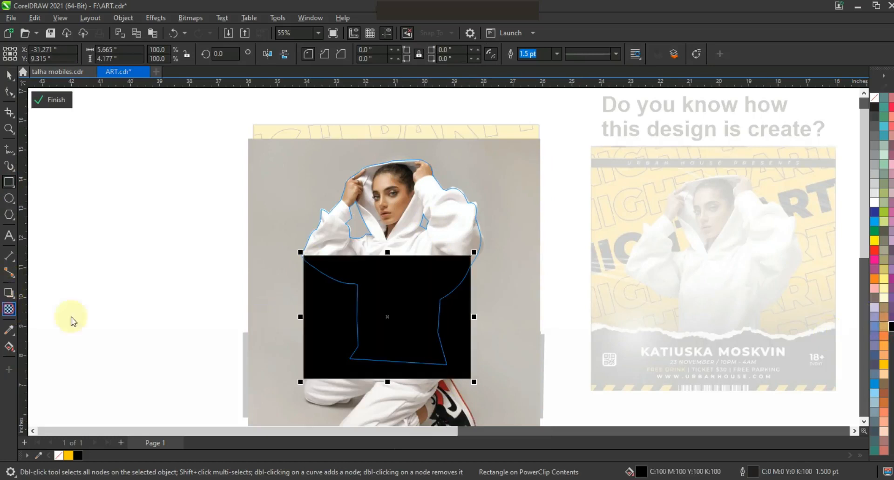
pyautogui.moveTo(404, 366); pyautogui.dragTo(402, 296)
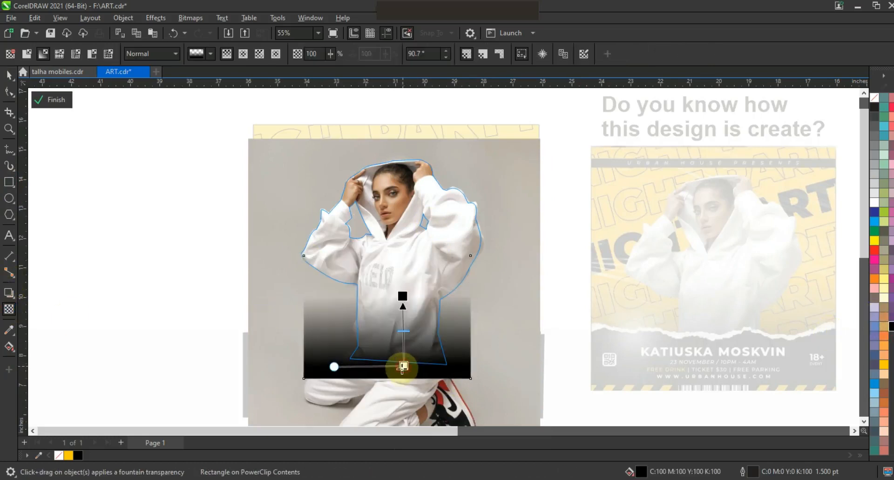
pyautogui.moveTo(403, 367); pyautogui.dragTo(401, 370)
pyautogui.click(9, 75)
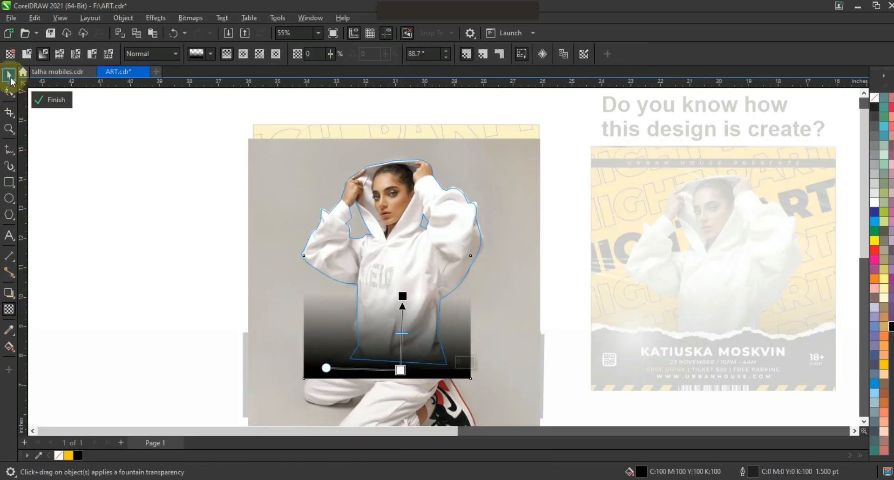
# Step: Finish editing the woman's PowerClip contents and move her slightly upward above the torn edge
pyautogui.rightClick(415, 221)
pyautogui.click(442, 159)
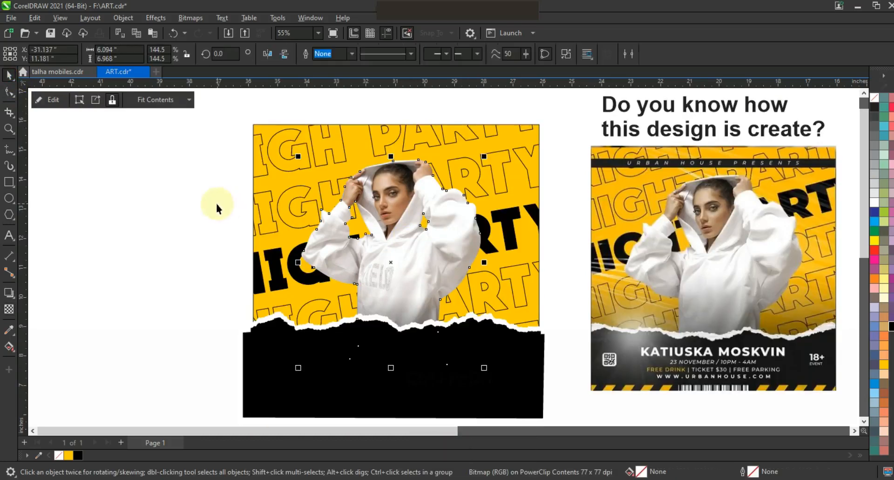
pyautogui.click(219, 205)
pyautogui.click(451, 235)
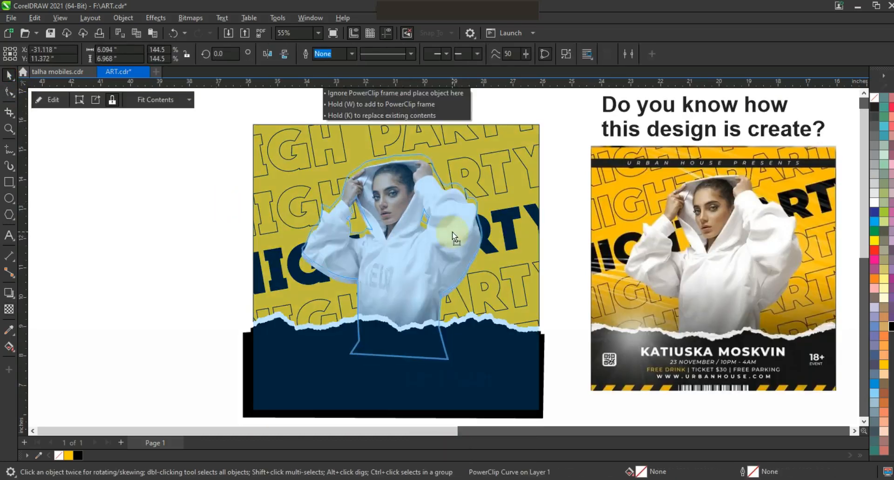
pyautogui.click(236, 280)
# Step: PowerClip the woman and the torn paper shapes together inside the yellow poster square
pyautogui.moveTo(541, 347); pyautogui.dragTo(567, 413)
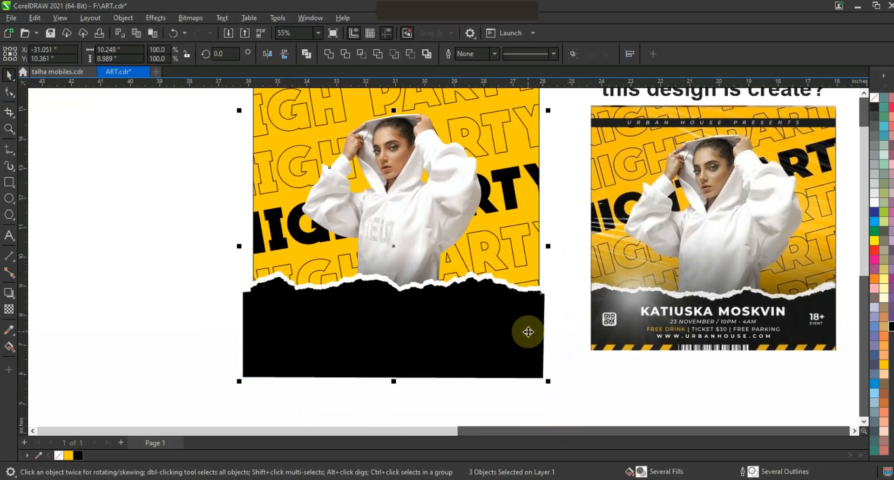
pyautogui.rightClick(528, 332)
pyautogui.click(581, 184)
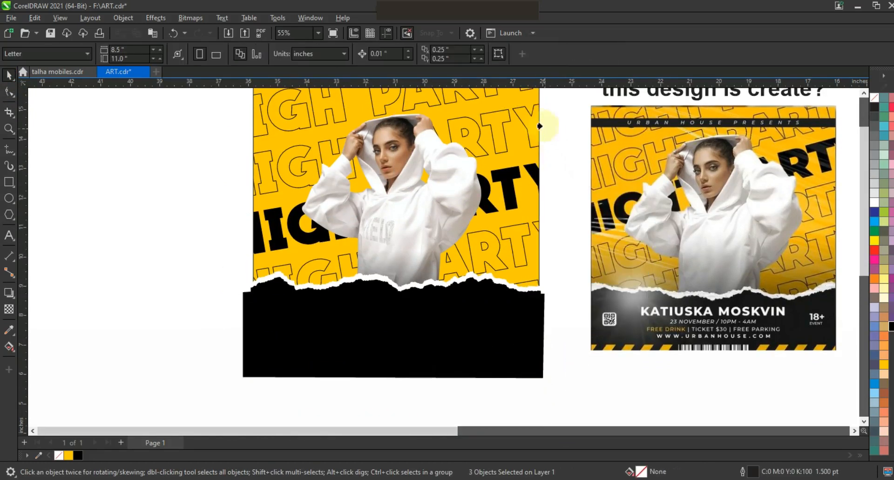
pyautogui.click(537, 122)
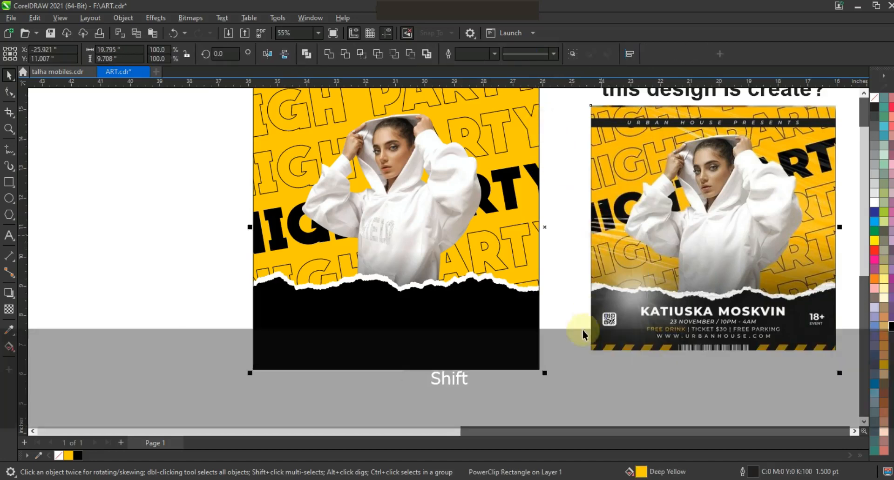
# Step: Draw a black-filled band about 9.71 by 0.36 inches across the full width of the poster near its upper edge
pyautogui.hotkey('shift', 'F2')
pyautogui.press('Escape')
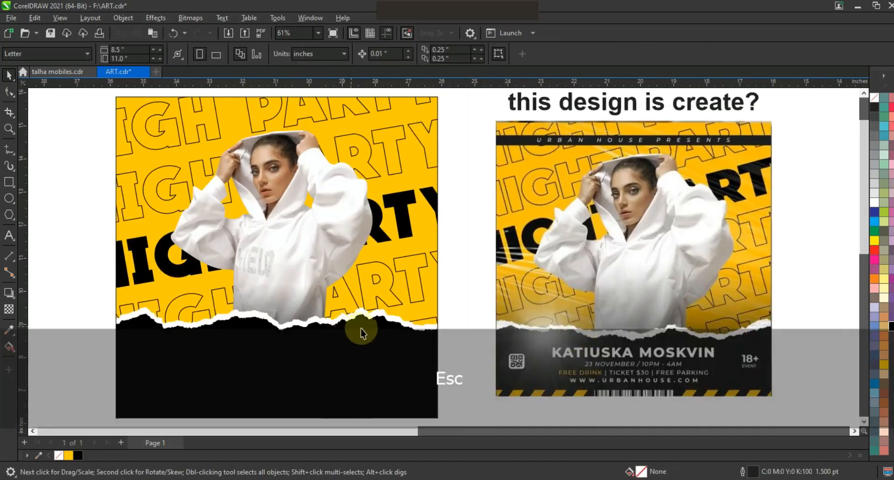
pyautogui.click(9, 182)
pyautogui.moveTo(116, 104); pyautogui.dragTo(361, 117)
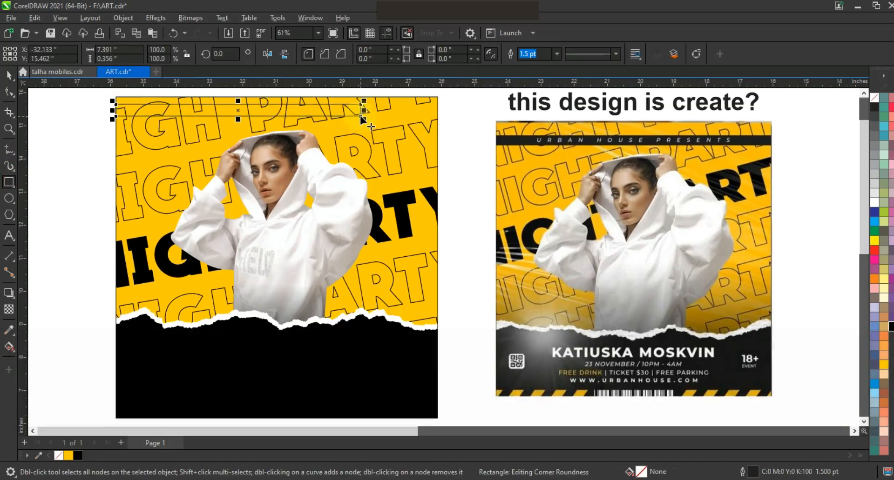
pyautogui.click(9, 74)
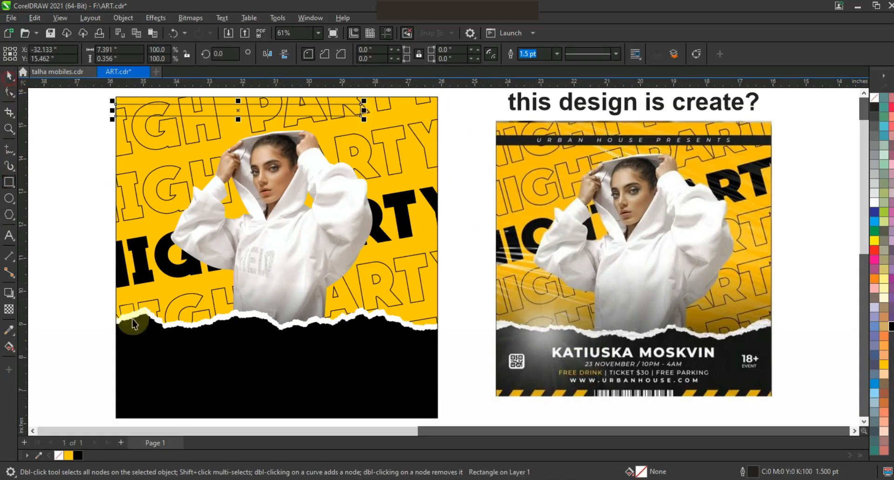
pyautogui.click(78, 456)
pyautogui.moveTo(365, 114); pyautogui.dragTo(439, 119)
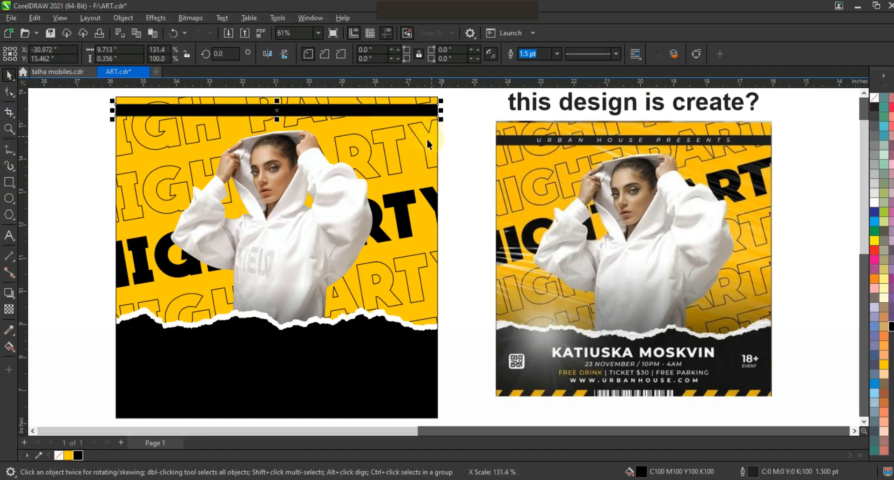
# Step: Centre the black band horizontally on the poster and nudge it down about 0.33 inches to just above the woman's hood
pyautogui.keyDown('shift'); pyautogui.click(429, 139); pyautogui.keyUp('shift')
pyautogui.press('c')
pyautogui.click(456, 153)
pyautogui.click(392, 114)
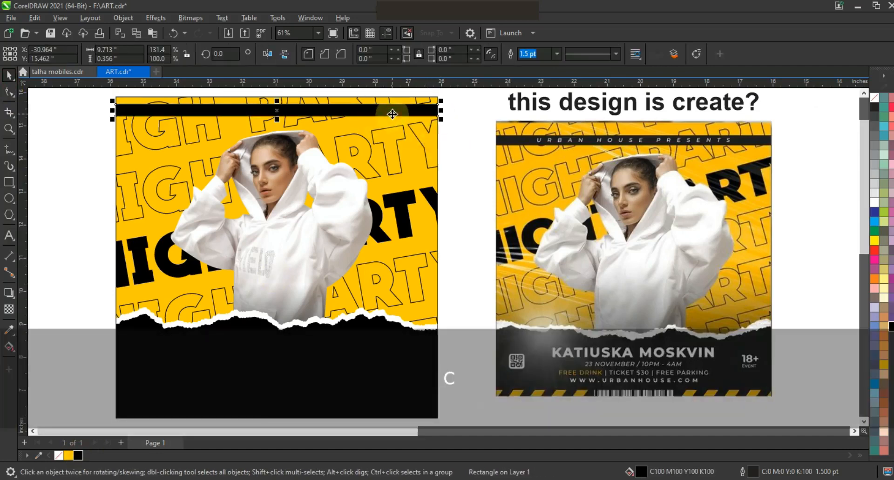
pyautogui.press('Down')
pyautogui.press('Down')
pyautogui.press('Down')
pyautogui.press('Down')
pyautogui.press('Down')
pyautogui.press('Down')
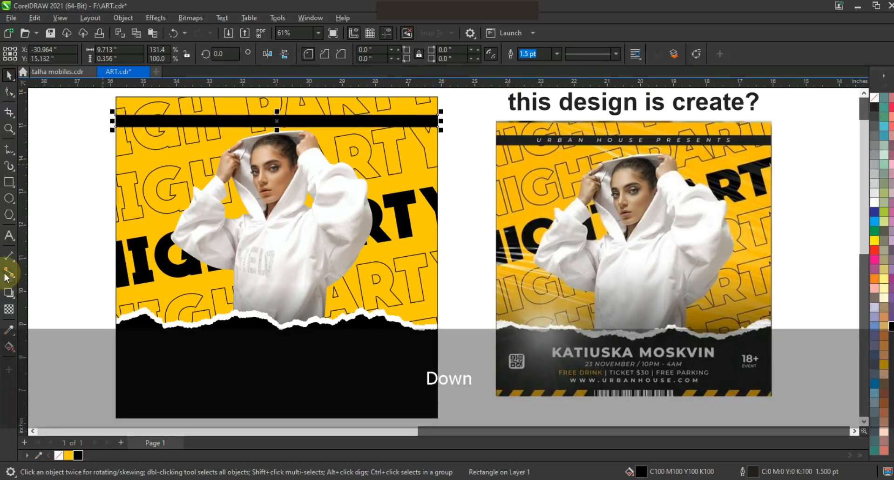
# Step: Add the text "URGAN HOUSE PRESENTS" in bold italic Arial, colour it white and place it on the black band about 3.48 inches wide
pyautogui.click(9, 235)
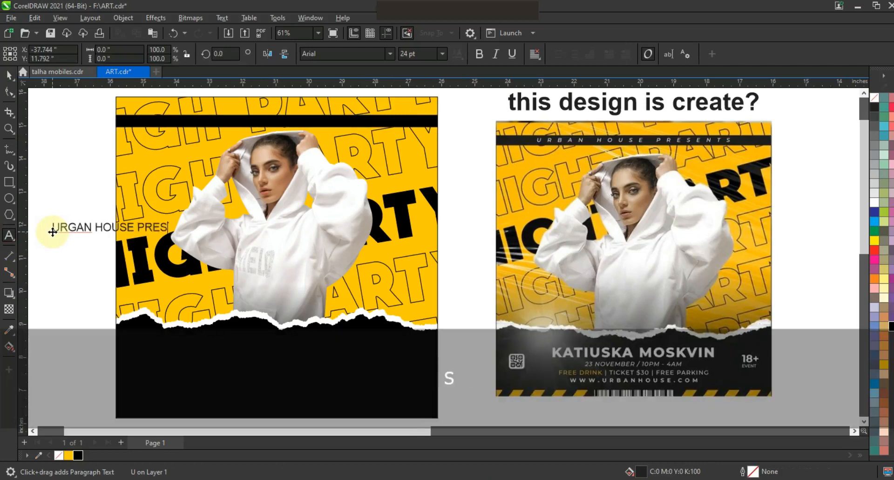
pyautogui.write('S')
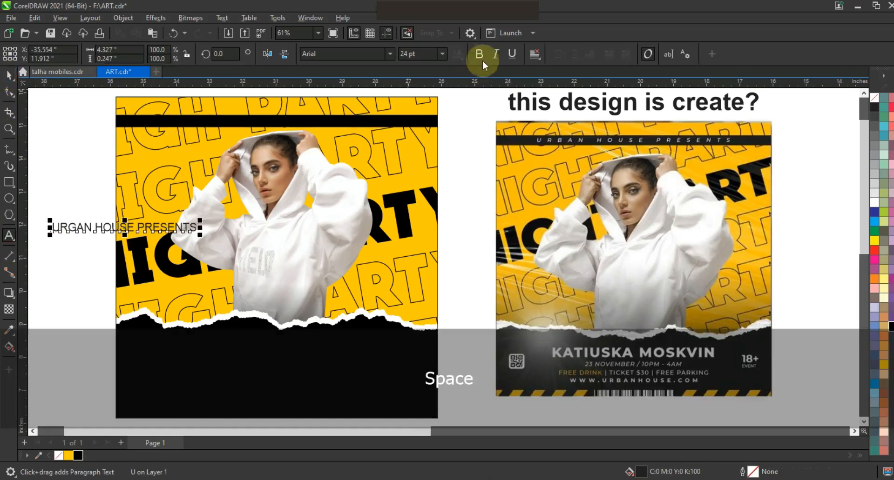
pyautogui.click(479, 55)
pyautogui.click(496, 54)
pyautogui.moveTo(201, 235); pyautogui.dragTo(290, 122)
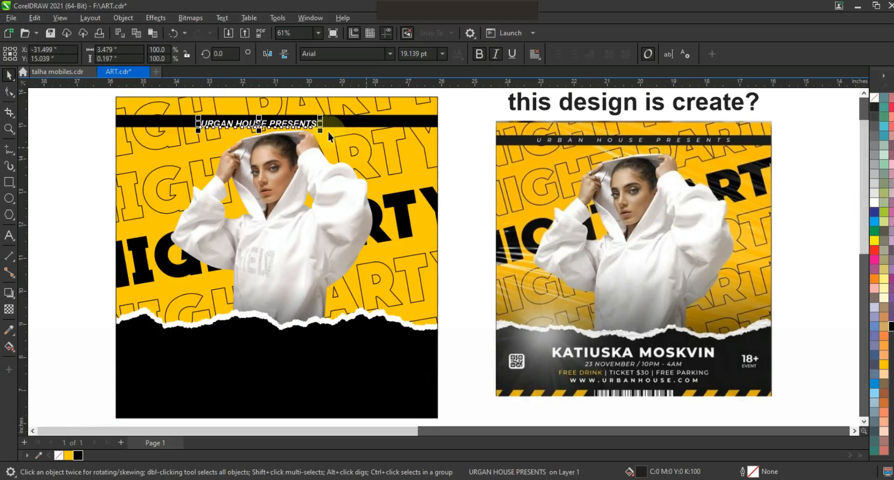
# Step: Shrink the heading text to about 16.3 pt inside the black band and widen its letter spacing to about 4.7 inches overall
pyautogui.click(324, 132)
pyautogui.hotkey('ctrl', 'z')
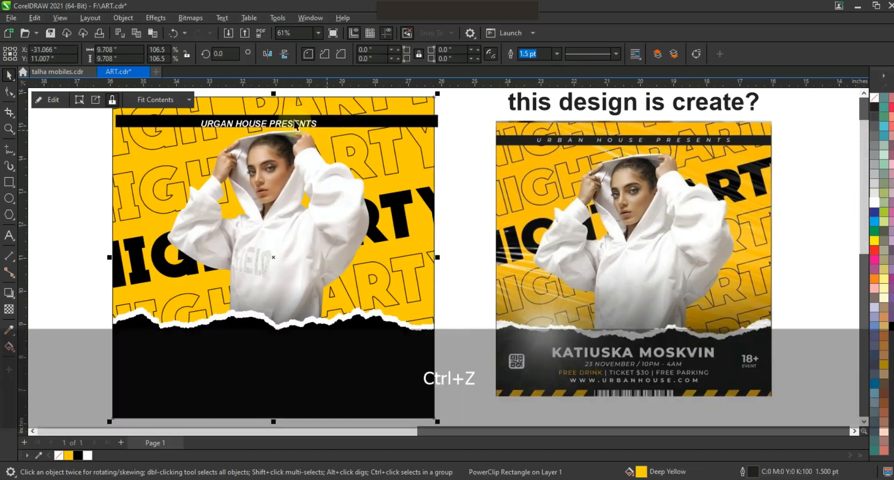
pyautogui.click(294, 122)
pyautogui.moveTo(320, 131); pyautogui.dragTo(296, 118)
pyautogui.click(9, 91)
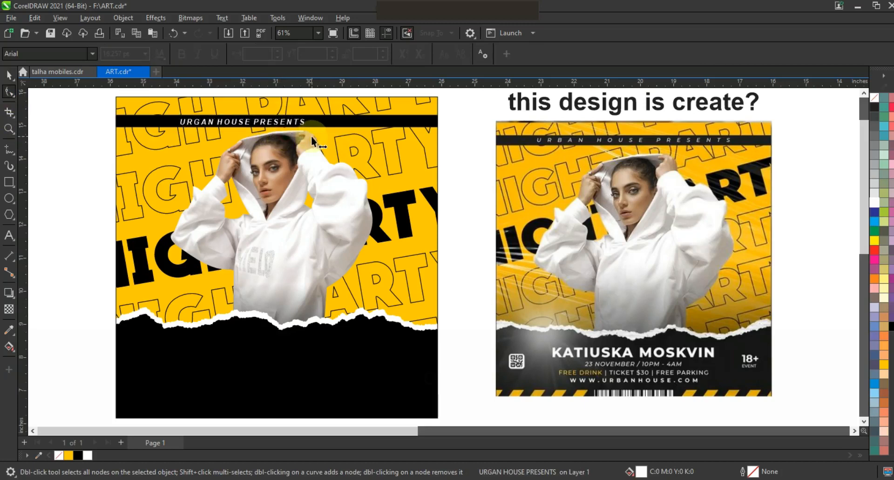
pyautogui.moveTo(341, 143)
pyautogui.mouseDown()
pyautogui.moveTo(324, 143)
pyautogui.moveTo(354, 150)
pyautogui.mouseUp()
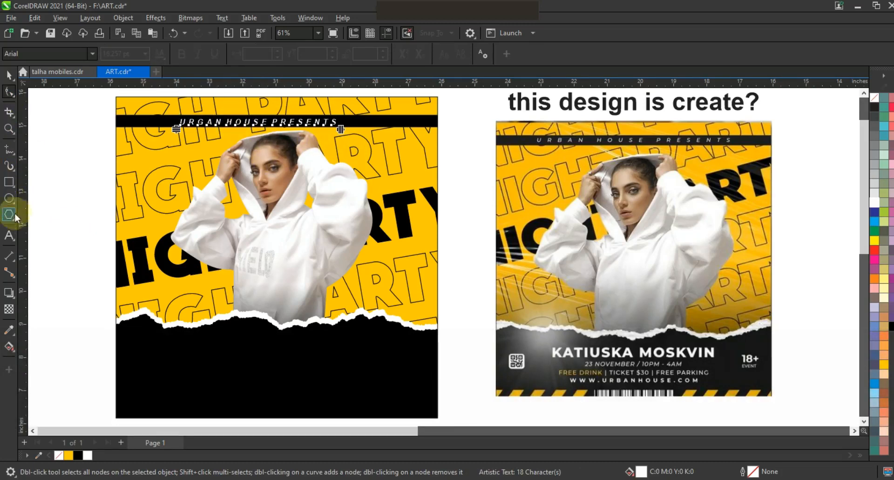
# Step: Insert extra spaces between the words of the heading and centre it horizontally on the black band
pyautogui.press('F8')
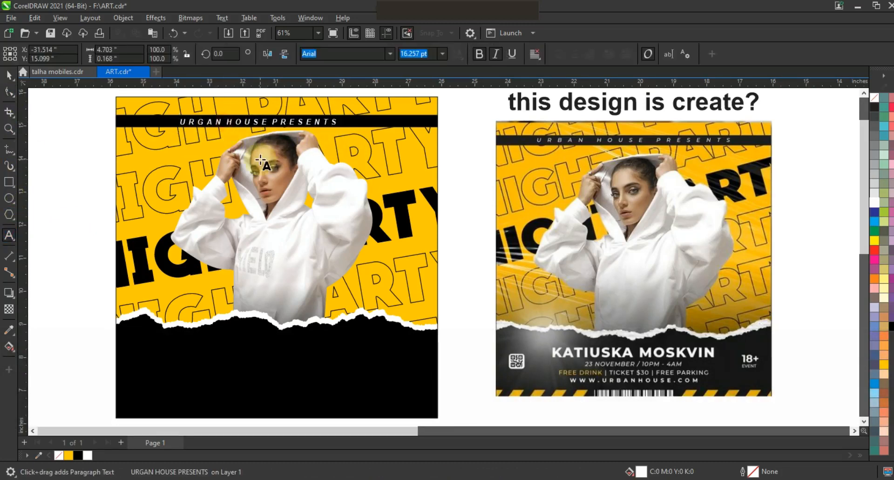
pyautogui.click(227, 122)
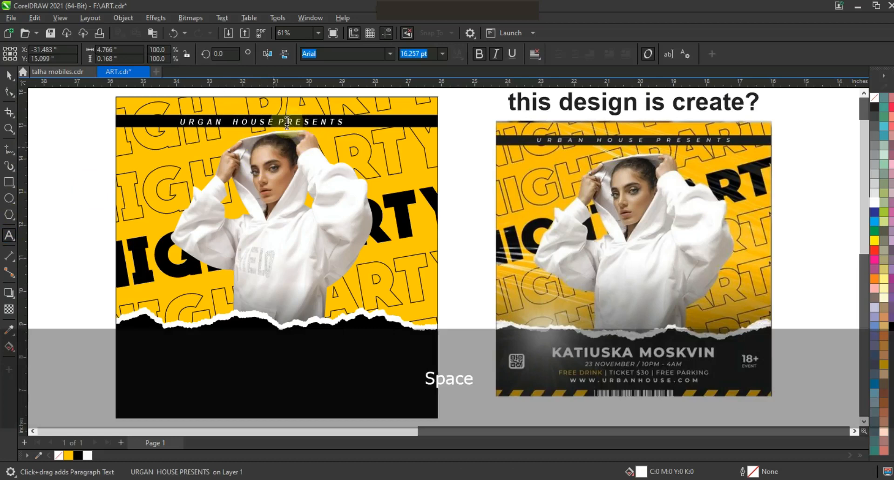
pyautogui.click(319, 172)
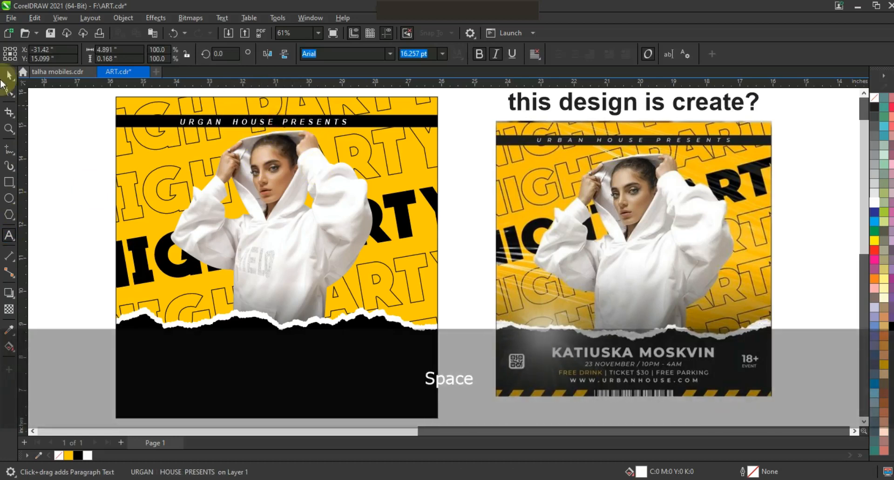
pyautogui.keyDown('shift'); pyautogui.click(422, 124); pyautogui.keyUp('shift')
pyautogui.press('c')
pyautogui.click(58, 189)
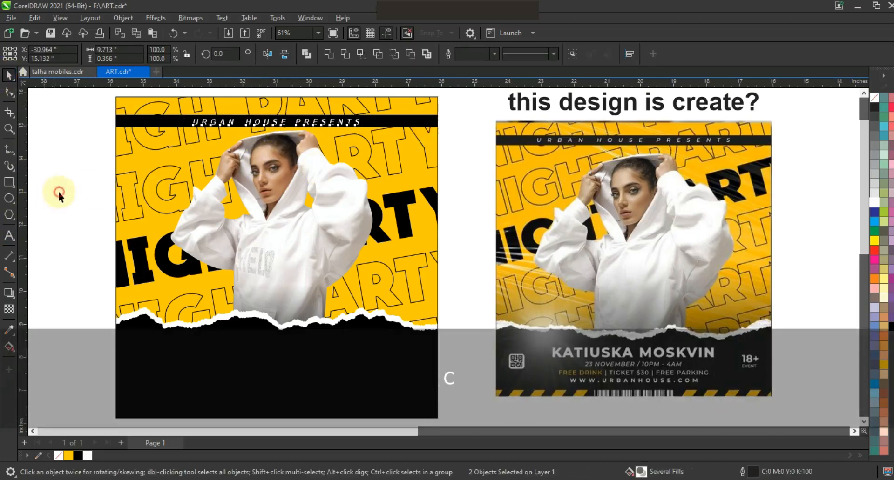
# Step: Add the performer's name from the reference to the black section in white QUARTZO font, enlarged to about 57 pt
pyautogui.click(9, 235)
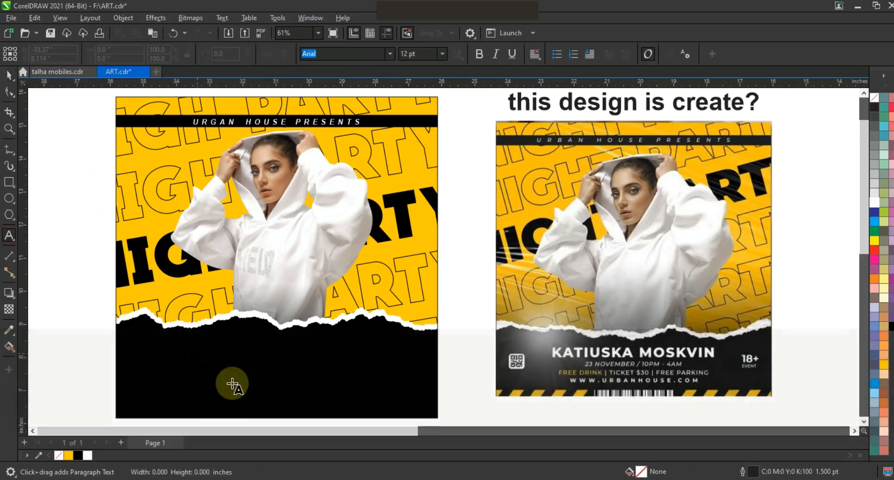
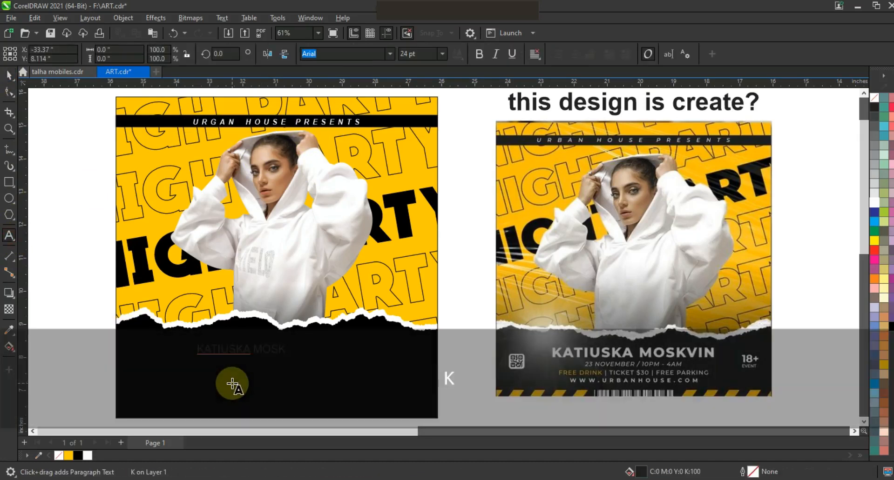
pyautogui.click(9, 74)
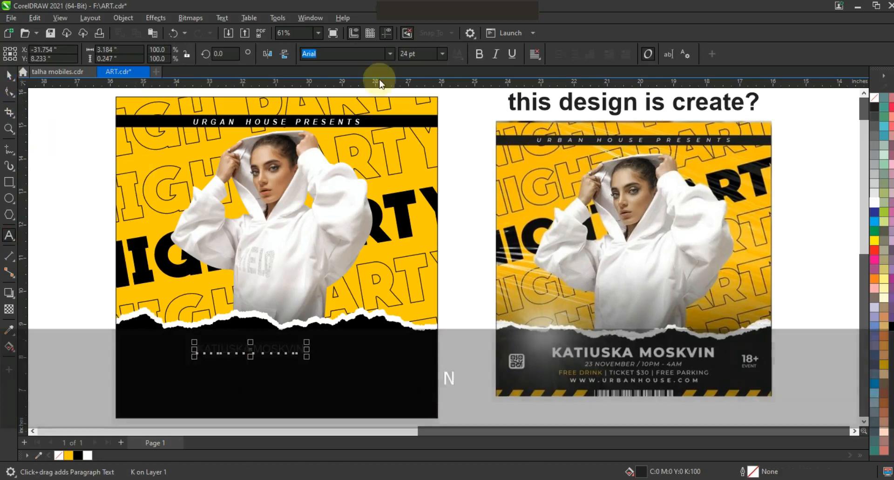
pyautogui.click(390, 54)
pyautogui.click(310, 370)
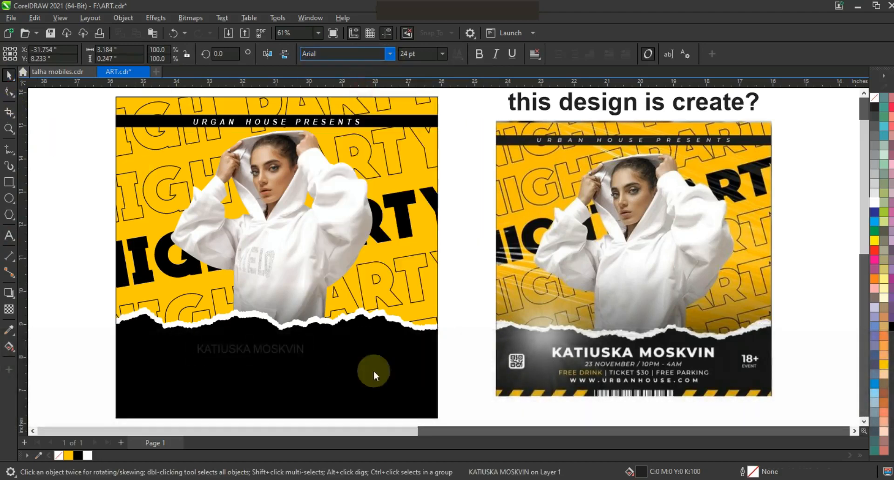
pyautogui.click(873, 202)
pyautogui.moveTo(304, 359); pyautogui.dragTo(367, 358)
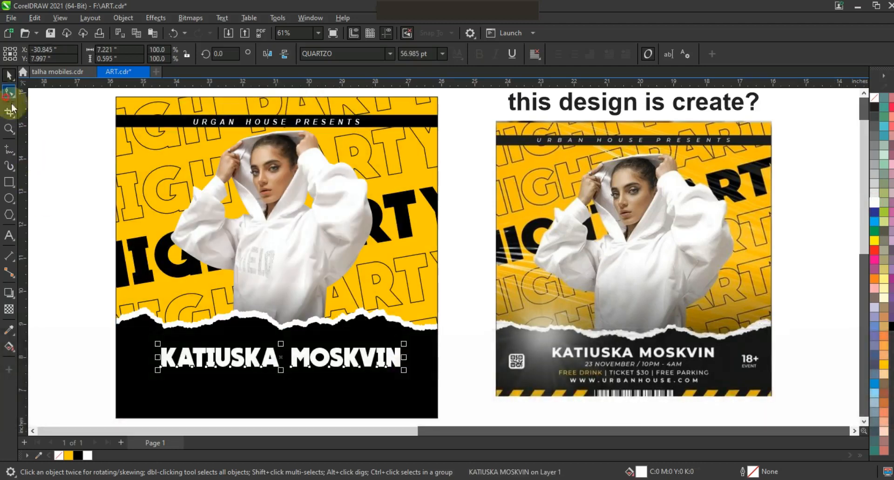
# Step: Adjust the performer name's letter spacing and scale the text down to about 43.3 pt
pyautogui.click(9, 92)
pyautogui.moveTo(400, 367)
pyautogui.mouseDown()
pyautogui.moveTo(424, 371)
pyautogui.moveTo(409, 369)
pyautogui.mouseUp()
pyautogui.click(8, 77)
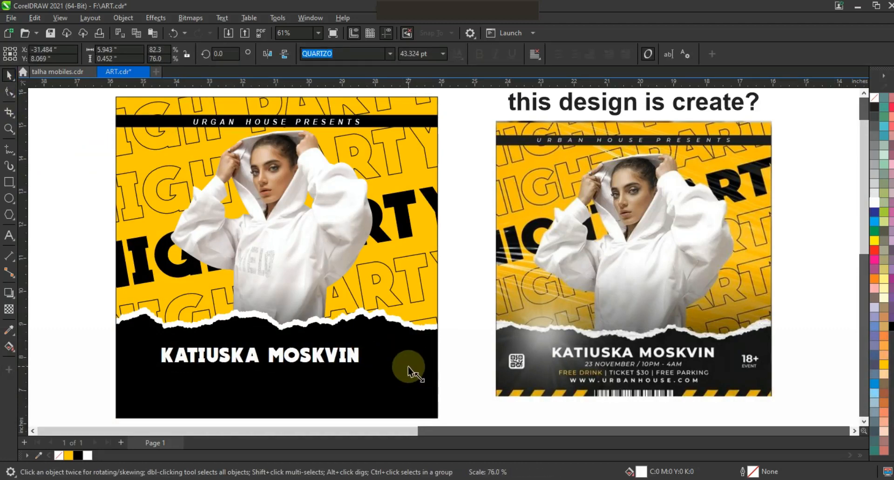
# Step: Centre the performer's name horizontally on the poster and enlarge it to about 46.7 pt
pyautogui.keyDown('shift'); pyautogui.click(401, 383); pyautogui.keyUp('shift')
pyautogui.press('c')
pyautogui.click(459, 375)
pyautogui.click(377, 366)
pyautogui.moveTo(377, 368); pyautogui.dragTo(391, 372)
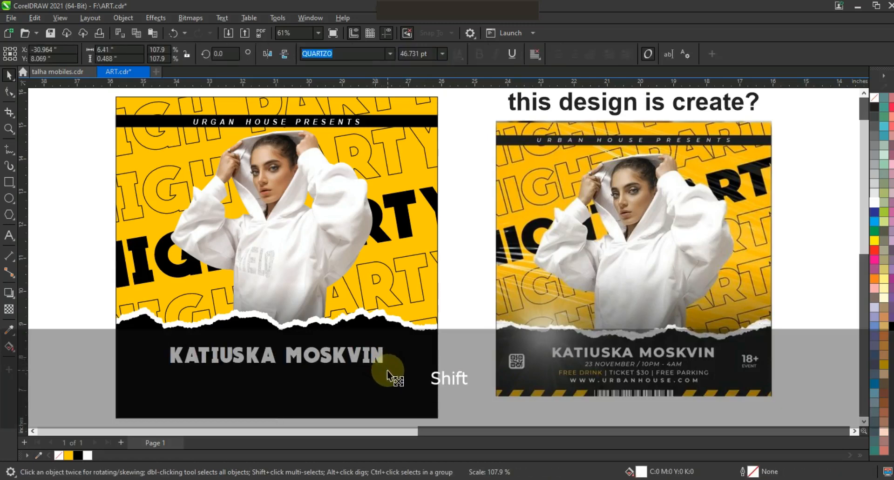
pyautogui.click(471, 376)
# Step: Draw an upright rectangle about 0.34 by 1.09 inches below the poster's lower left corner and fill it with deep yellow
pyautogui.click(9, 128)
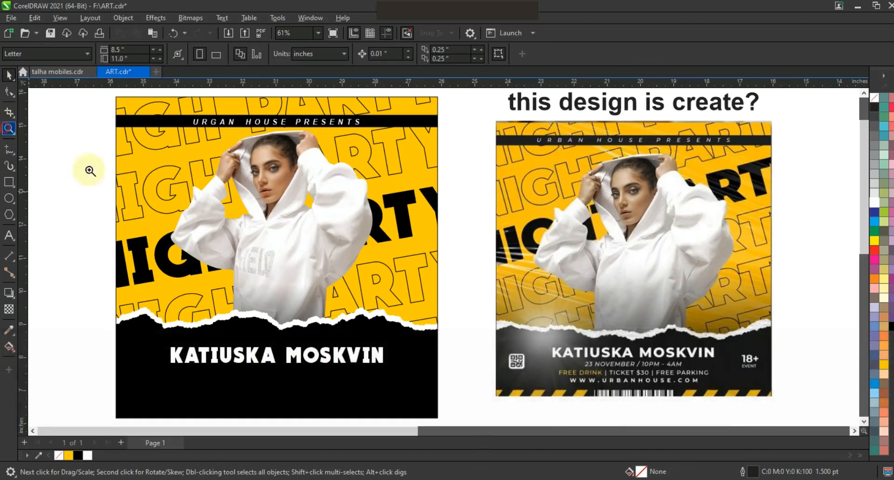
pyautogui.rightClick(473, 336)
pyautogui.moveTo(489, 377); pyautogui.dragTo(490, 378)
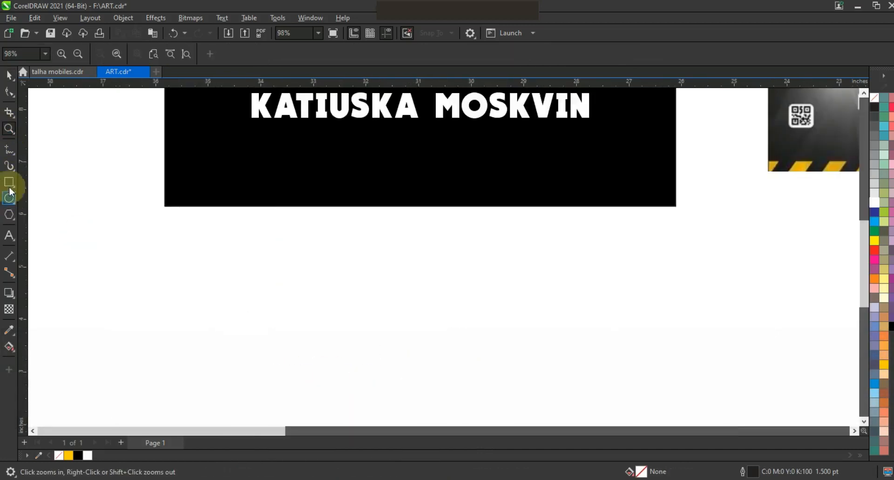
pyautogui.click(9, 182)
pyautogui.moveTo(146, 235); pyautogui.dragTo(164, 294)
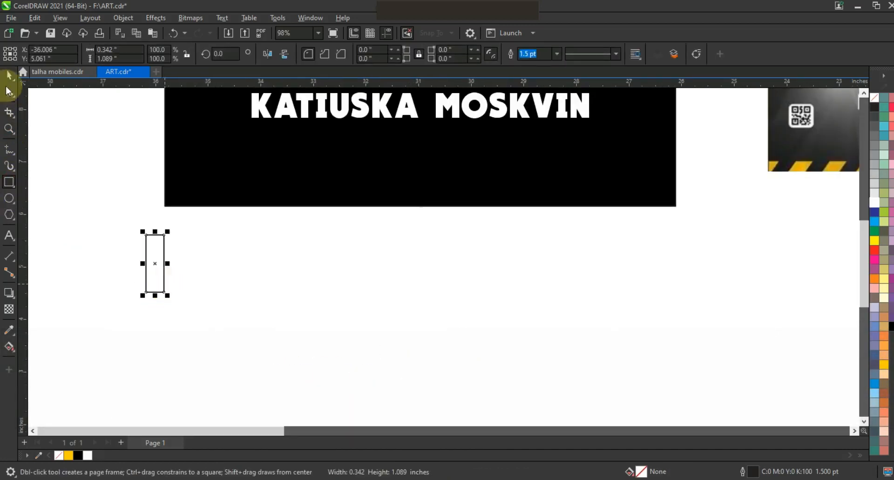
pyautogui.click(883, 365)
# Step: Duplicate the yellow bar sideways at an even spacing to make a row of five
pyautogui.moveTo(163, 252); pyautogui.dragTo(195, 252)
pyautogui.hotkey('ctrl', 'r')
pyautogui.hotkey('ctrl', 'r')
pyautogui.hotkey('ctrl', 'r')
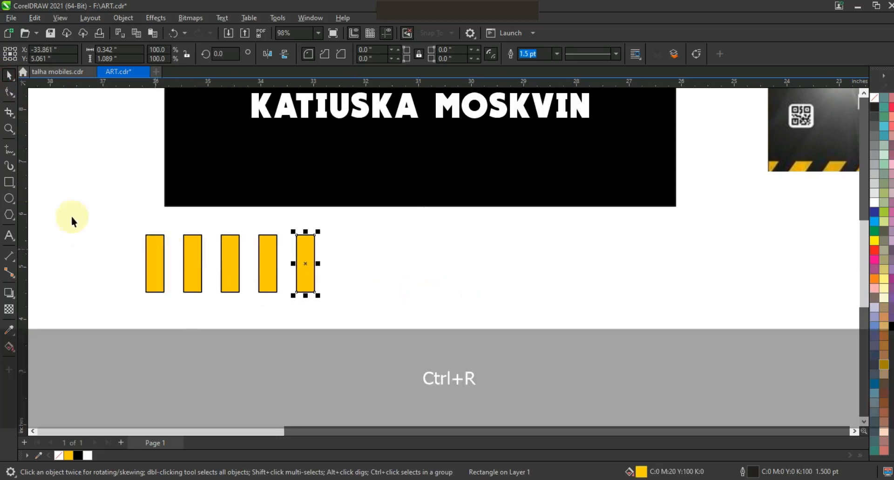
# Step: Combine the five yellow bars and skew them into stripes leaning to the right
pyautogui.moveTo(366, 303); pyautogui.dragTo(367, 302)
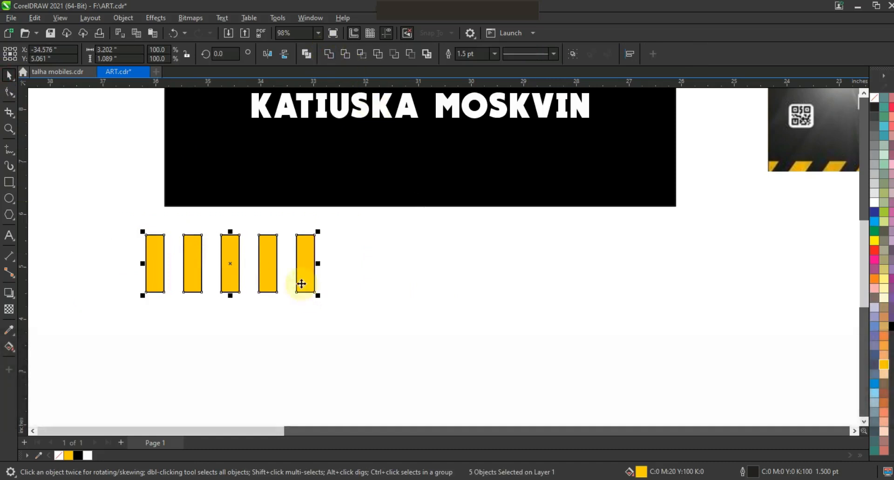
pyautogui.click(303, 282)
pyautogui.moveTo(230, 297); pyautogui.dragTo(200, 296)
# Step: Position the slanted stripes over the poster's lower left corner and place a copy over its lower right corner
pyautogui.moveTo(220, 261); pyautogui.dragTo(244, 225)
pyautogui.moveTo(222, 273); pyautogui.dragTo(244, 217)
pyautogui.moveTo(314, 224); pyautogui.dragTo(634, 229)
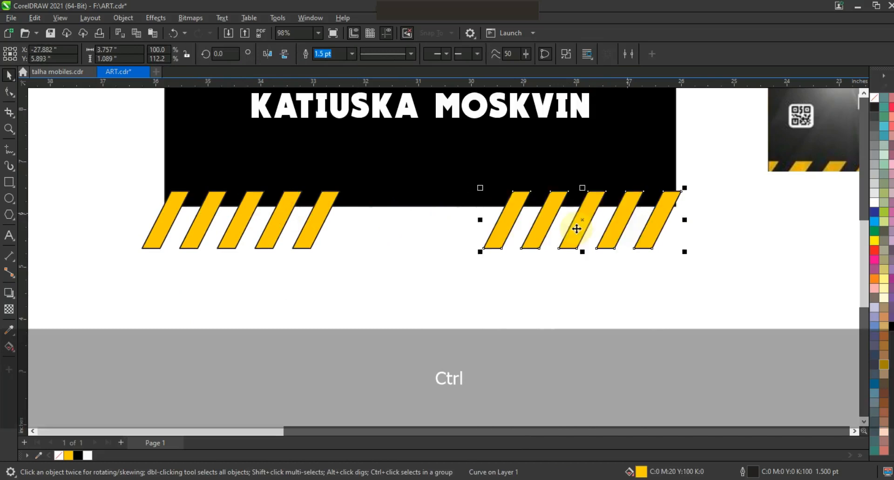
# Step: Combine both stripe groups, remove their outline and PowerClip them inside the poster along its lower edge
pyautogui.keyDown('shift'); pyautogui.click(328, 211); pyautogui.keyUp('shift')
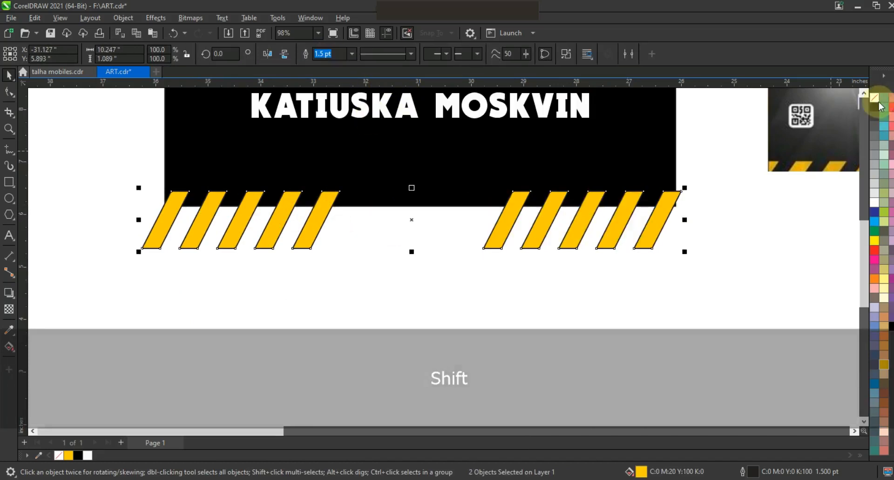
pyautogui.hotkey('ctrl', 'l')
pyautogui.rightClick(630, 200)
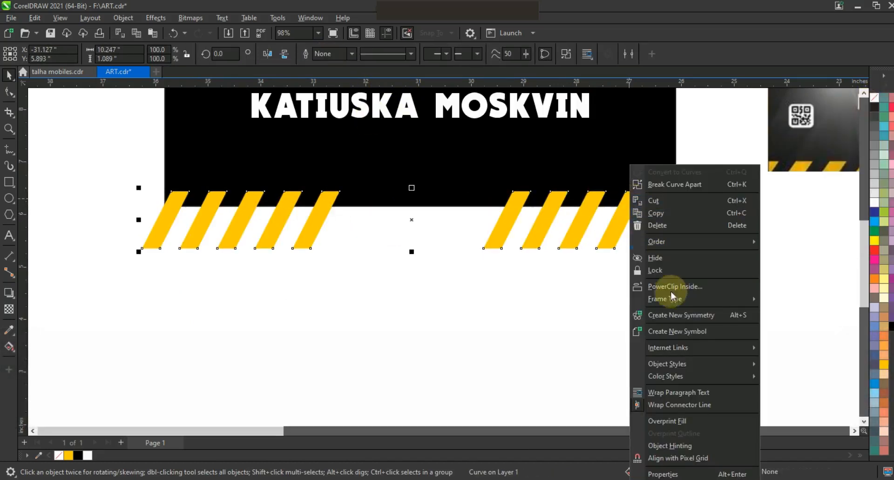
pyautogui.click(673, 287)
pyautogui.click(485, 173)
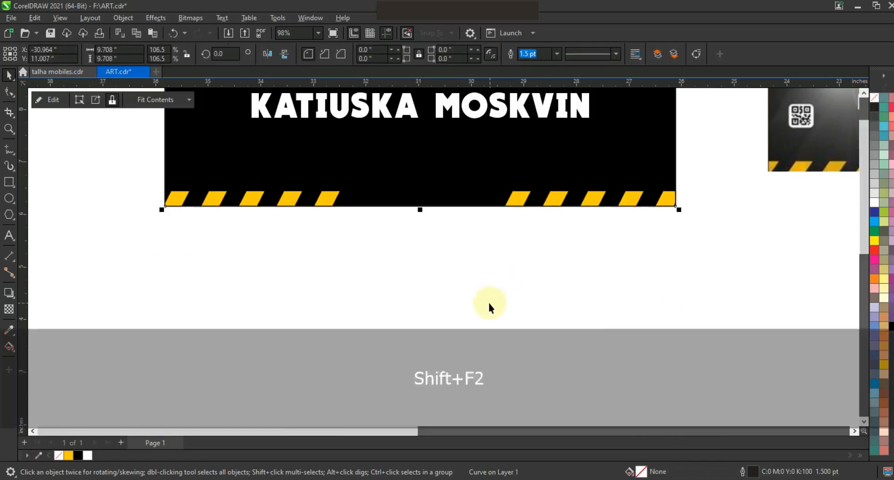
# Step: Preview the finished poster in full screen next to the reference and compare the two designs
pyautogui.hotkey('shift', 'F2')
pyautogui.press('Escape')
pyautogui.press('F3')
pyautogui.press('Escape')
pyautogui.moveTo(693, 341); pyautogui.dragTo(719, 350)
pyautogui.hotkey('shift', 'F2')
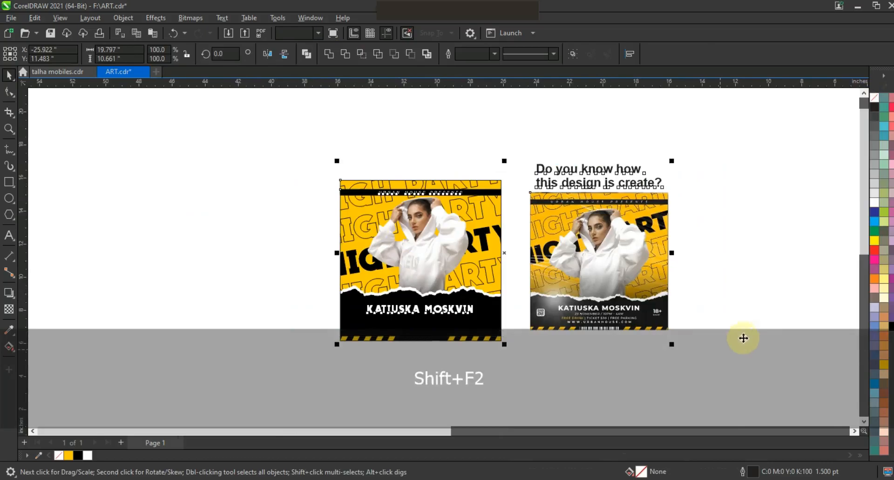
pyautogui.press('Escape')
pyautogui.press('F9')
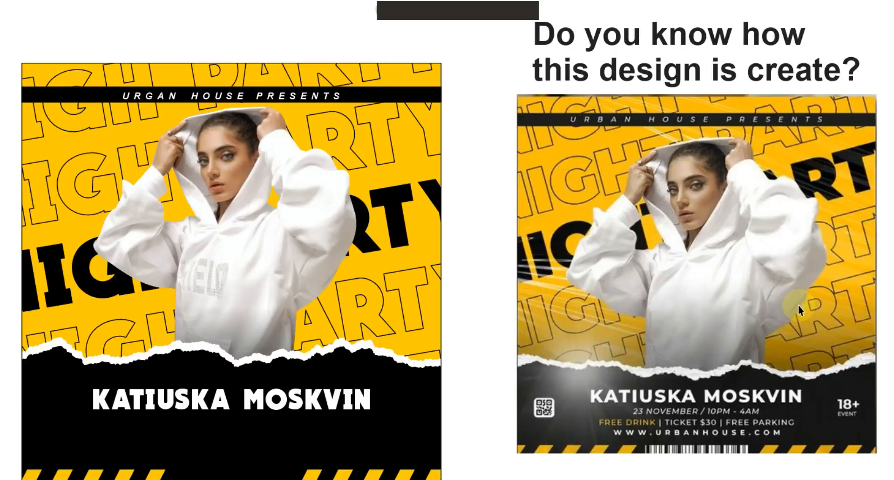